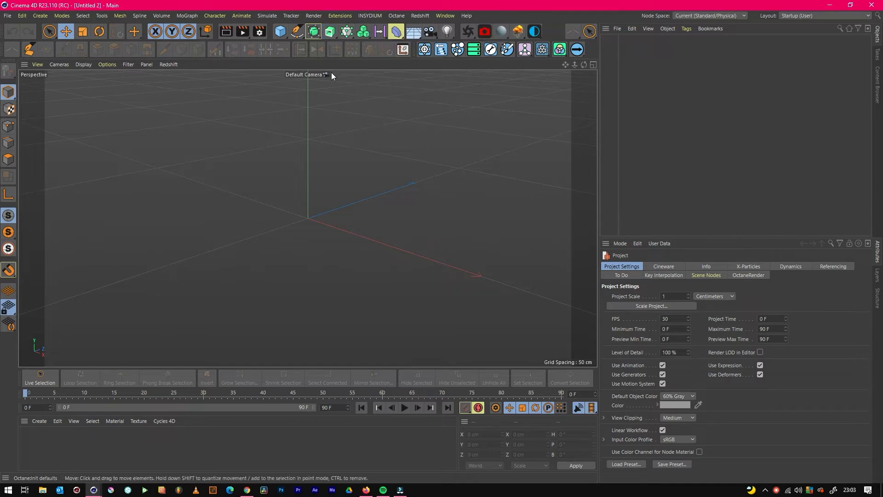
# Draw a closed Bezier spline in the top view as the boat's hull outline, pointed at both ends and about 547 cm long
pyautogui.middleClick(353, 195)
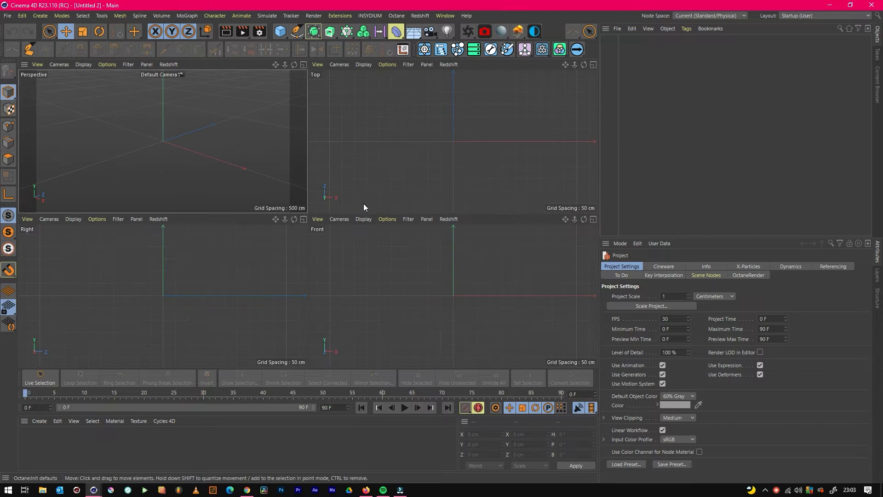
pyautogui.middleClick(446, 167)
pyautogui.moveTo(575, 65)
pyautogui.mouseDown()
pyautogui.moveTo(562, 69)
pyautogui.moveTo(575, 65)
pyautogui.mouseUp()
pyautogui.moveTo(296, 37); pyautogui.dragTo(329, 42)
pyautogui.click(329, 42)
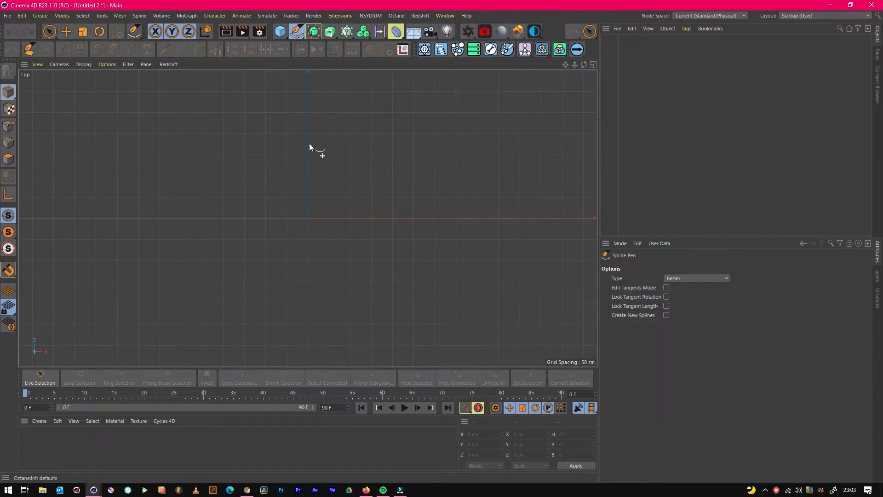
pyautogui.click(308, 132)
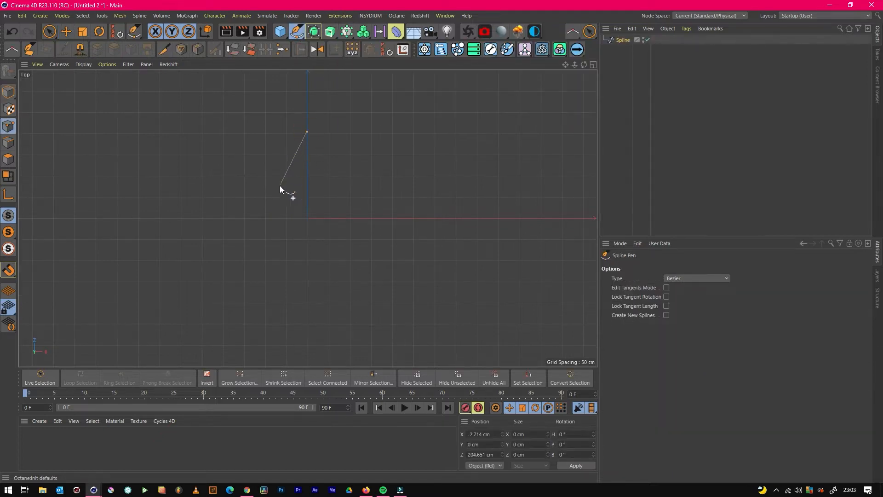
pyautogui.moveTo(274, 183); pyautogui.dragTo(274, 193)
pyautogui.moveTo(286, 309); pyautogui.dragTo(301, 341)
pyautogui.click(307, 364)
pyautogui.moveTo(328, 308); pyautogui.dragTo(330, 304)
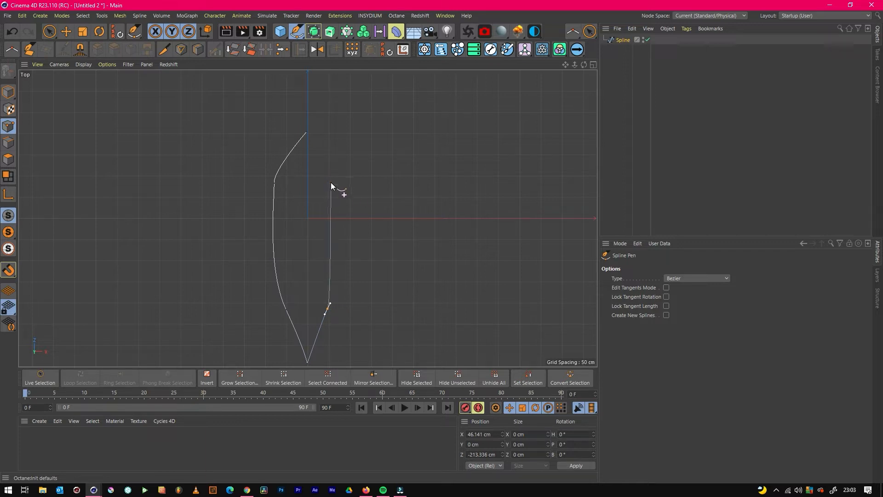
pyautogui.moveTo(336, 182); pyautogui.dragTo(336, 188)
pyautogui.click(307, 133)
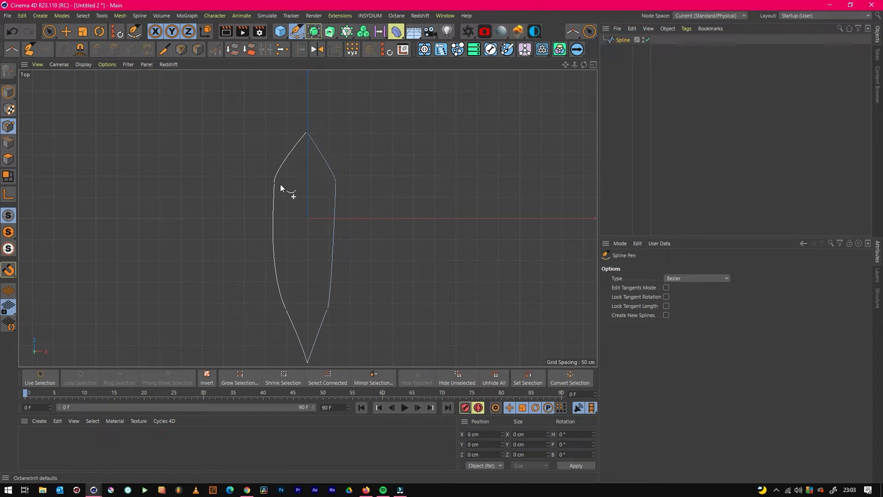
# Move the outline's rear right point outward to about 57 cm in X and adjust its tangent
pyautogui.press('e')
pyautogui.click(326, 309)
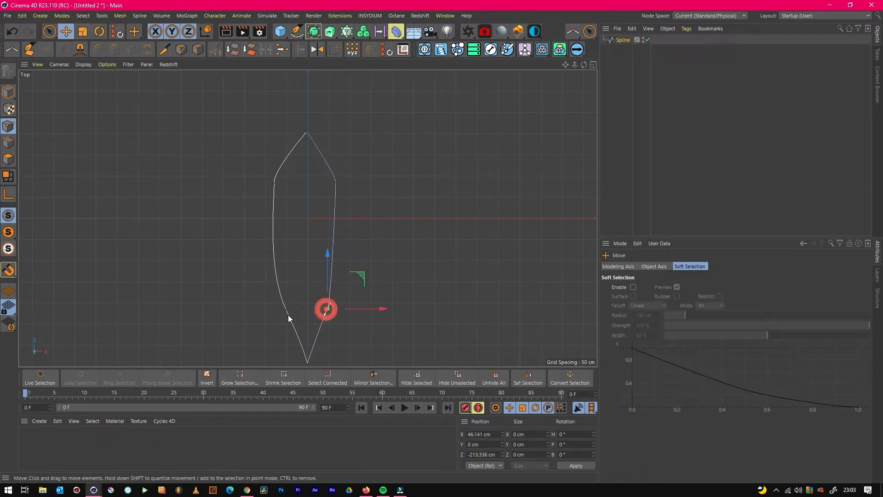
pyautogui.moveTo(372, 311); pyautogui.dragTo(377, 311)
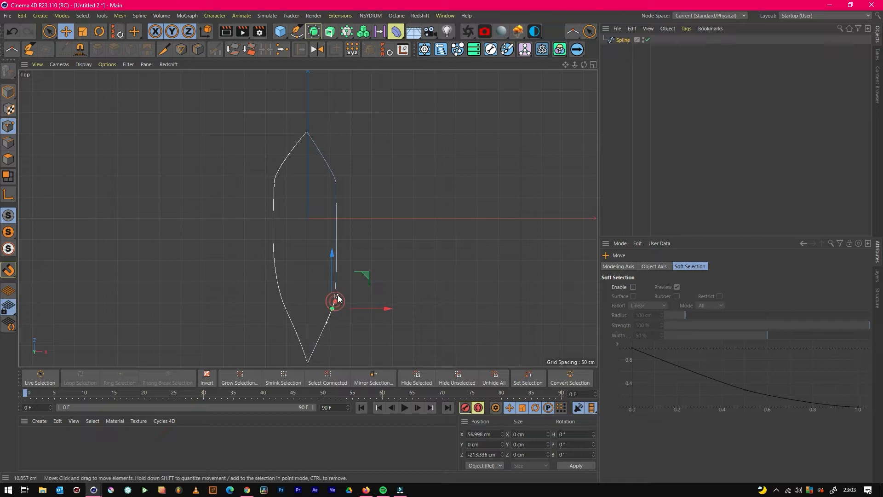
pyautogui.moveTo(333, 278); pyautogui.dragTo(338, 280)
# Adjust the tangents of the two front side points and shift the rear left point outward to even out the outline
pyautogui.click(335, 182)
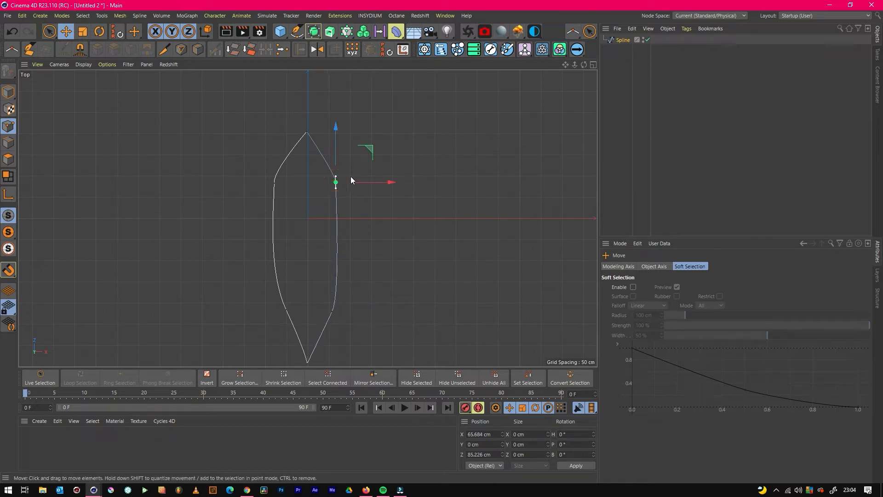
pyautogui.moveTo(335, 176)
pyautogui.mouseDown()
pyautogui.moveTo(345, 178)
pyautogui.moveTo(338, 182)
pyautogui.mouseUp()
pyautogui.moveTo(337, 176); pyautogui.dragTo(338, 169)
pyautogui.click(275, 183)
pyautogui.moveTo(274, 176); pyautogui.dragTo(275, 167)
pyautogui.click(286, 309)
pyautogui.moveTo(286, 309); pyautogui.dragTo(284, 312)
pyautogui.click(398, 313)
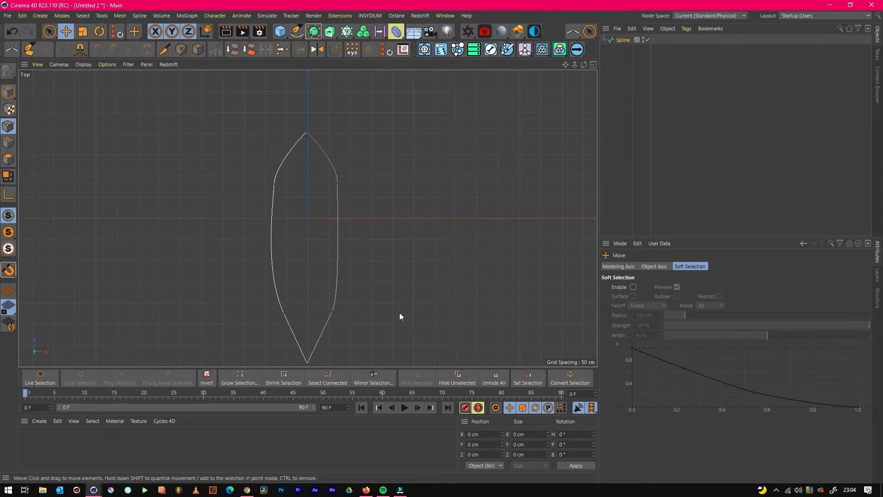
# Duplicate the outline about 54 cm above the original in the perspective view and enlarge the copy to about 646 cm long
pyautogui.middleClick(428, 279)
pyautogui.middleClick(255, 168)
pyautogui.click(672, 110)
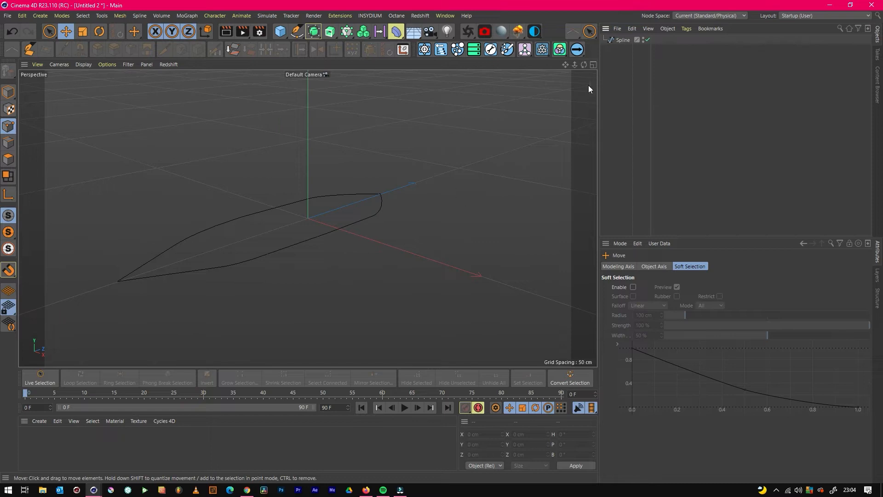
pyautogui.moveTo(585, 65); pyautogui.dragTo(585, 65)
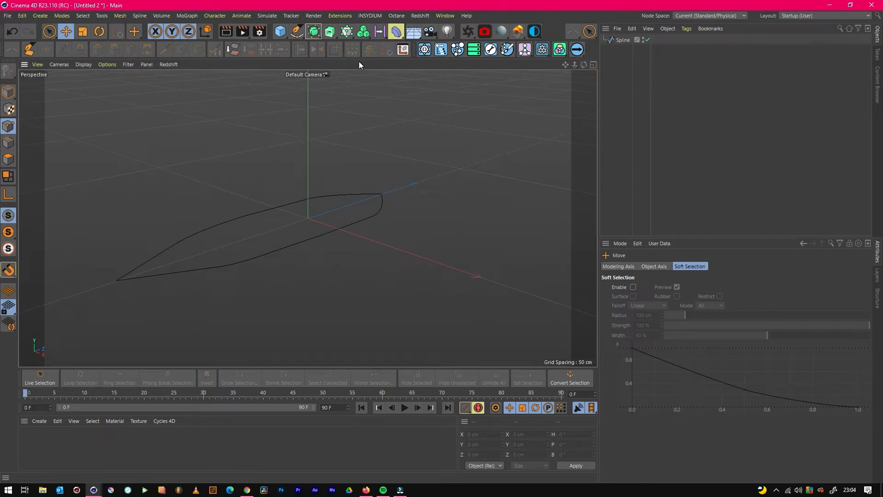
pyautogui.click(380, 212)
pyautogui.click(8, 92)
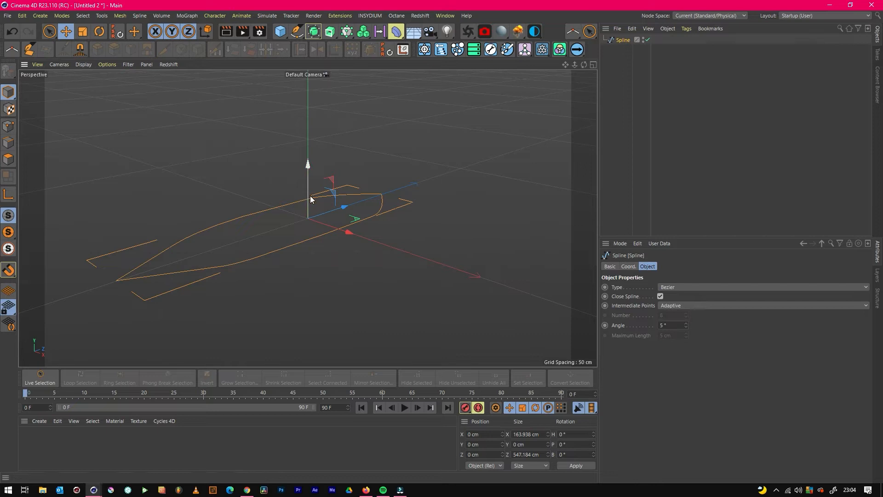
pyautogui.keyDown('ctrl'); pyautogui.moveTo(308, 194); pyautogui.dragTo(304, 167); pyautogui.keyUp('ctrl')
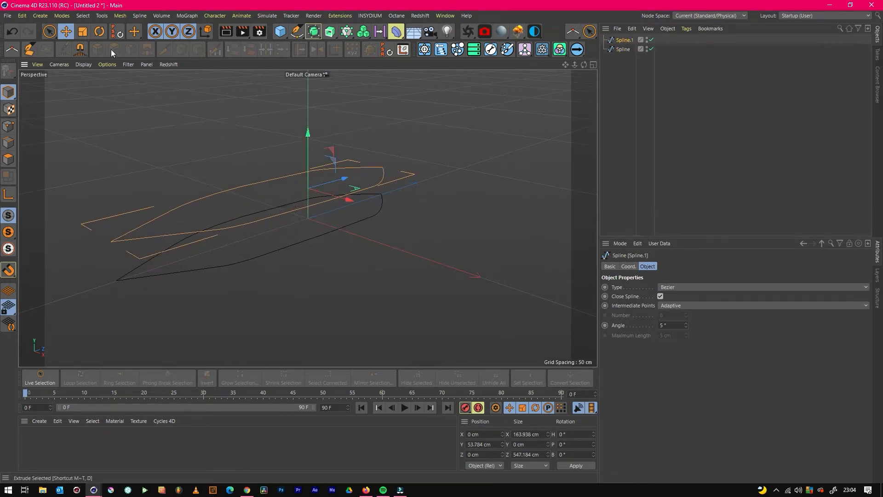
pyautogui.press('t')
pyautogui.moveTo(253, 183); pyautogui.dragTo(306, 157)
# Duplicate the enlarged outline upward to about 69 cm in Y and scale this copy up slightly
pyautogui.click(67, 32)
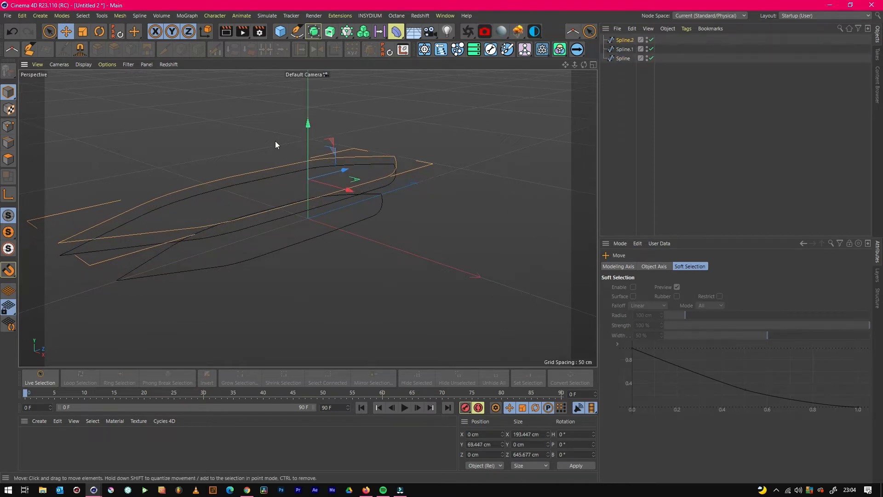
pyautogui.click(82, 32)
pyautogui.moveTo(183, 143); pyautogui.dragTo(198, 146)
pyautogui.click(624, 128)
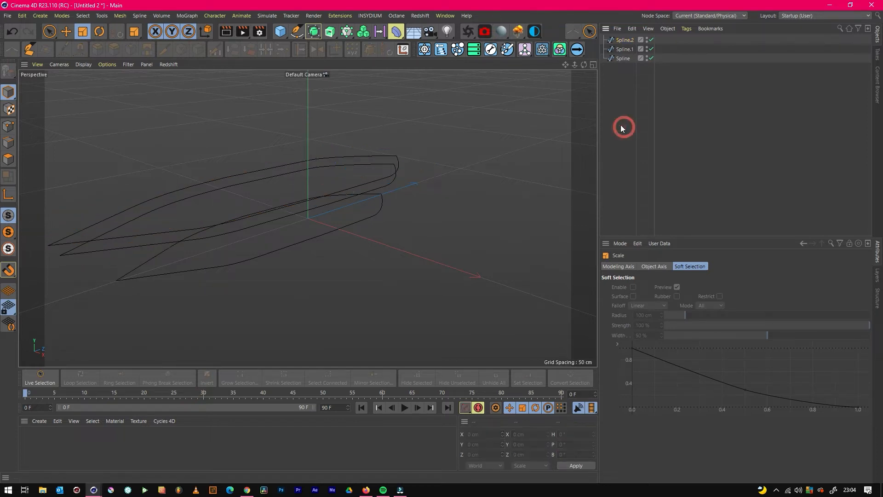
# Add a Loft generator and place the three hull splines inside it to form the hull surface
pyautogui.moveTo(583, 64); pyautogui.dragTo(621, 87)
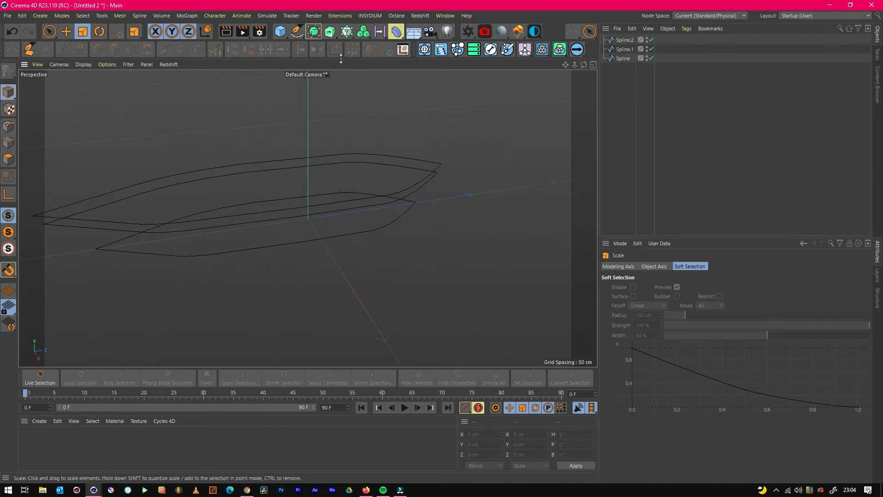
pyautogui.click(314, 31)
pyautogui.click(330, 32)
pyautogui.click(362, 77)
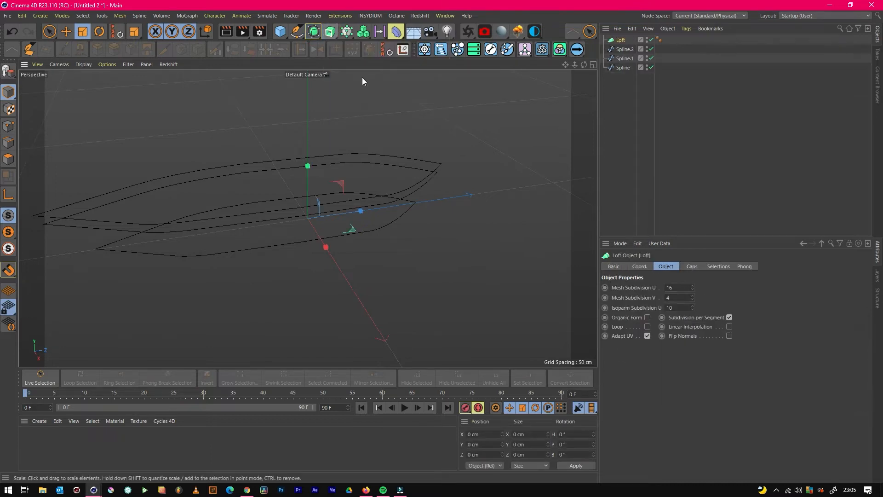
pyautogui.moveTo(624, 53); pyautogui.dragTo(622, 41)
pyautogui.click(622, 108)
# Set the loft's Mesh Subdivision U to 28
pyautogui.moveTo(583, 65); pyautogui.dragTo(566, 70)
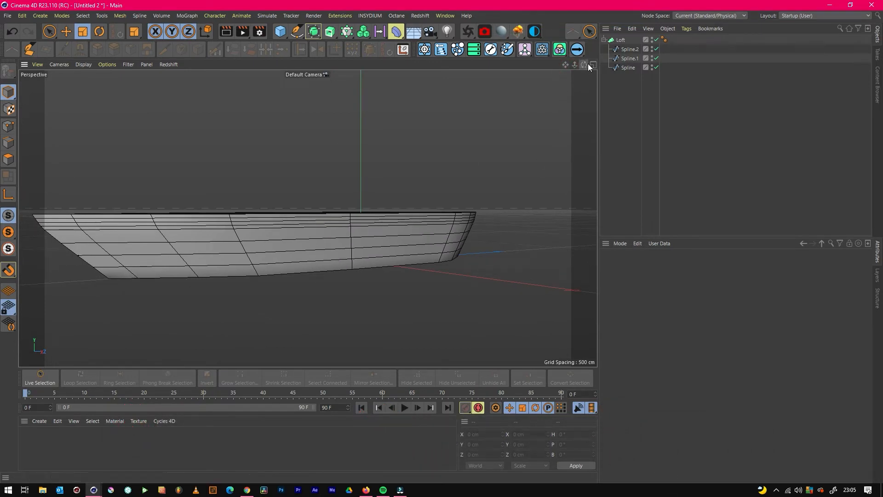
pyautogui.moveTo(584, 65); pyautogui.dragTo(596, 65)
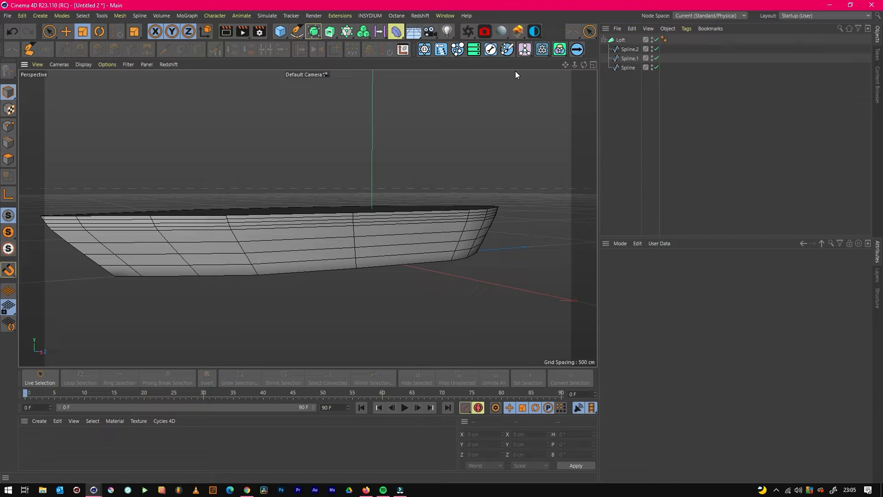
pyautogui.click(603, 40)
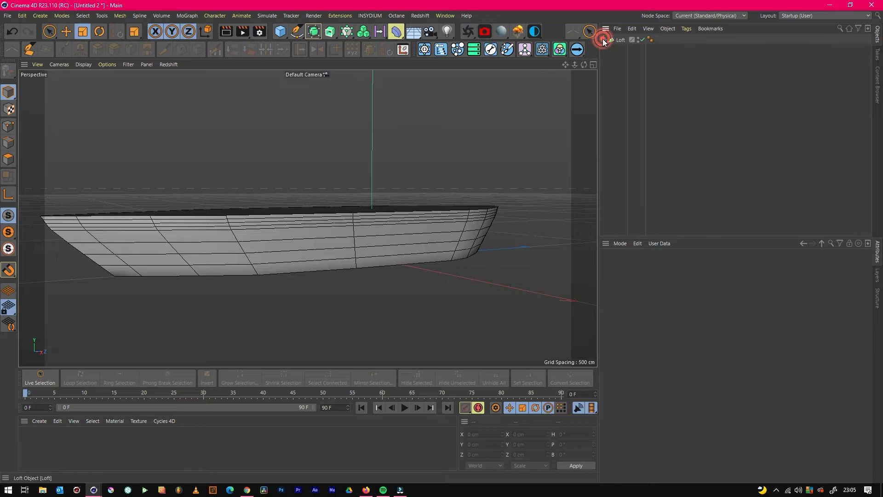
pyautogui.moveTo(584, 65); pyautogui.dragTo(584, 65)
pyautogui.click(620, 40)
pyautogui.moveTo(692, 290); pyautogui.dragTo(692, 318)
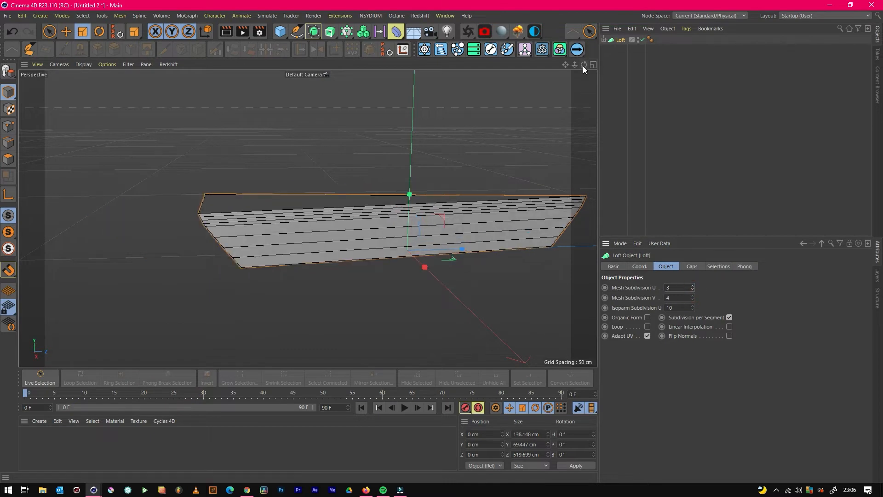
pyautogui.moveTo(584, 66); pyautogui.dragTo(583, 65)
pyautogui.moveTo(692, 288); pyautogui.dragTo(692, 235)
pyautogui.moveTo(583, 66); pyautogui.dragTo(564, 68)
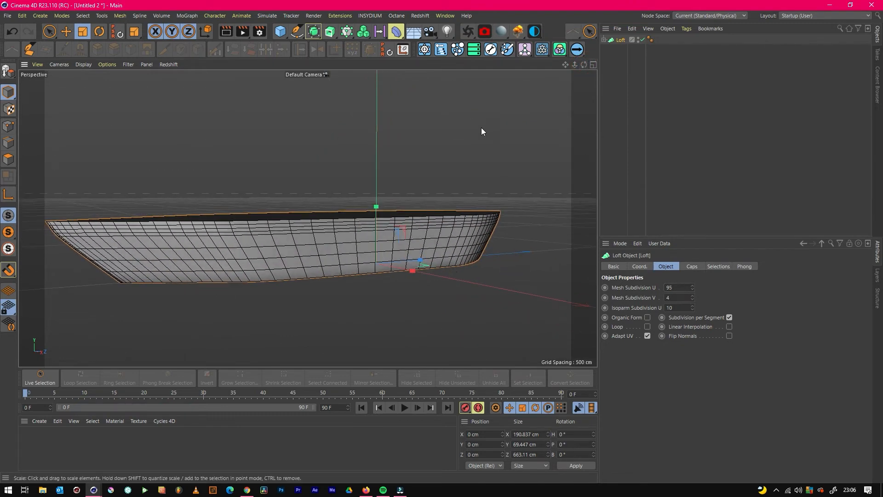
pyautogui.moveTo(692, 286); pyautogui.dragTo(692, 317)
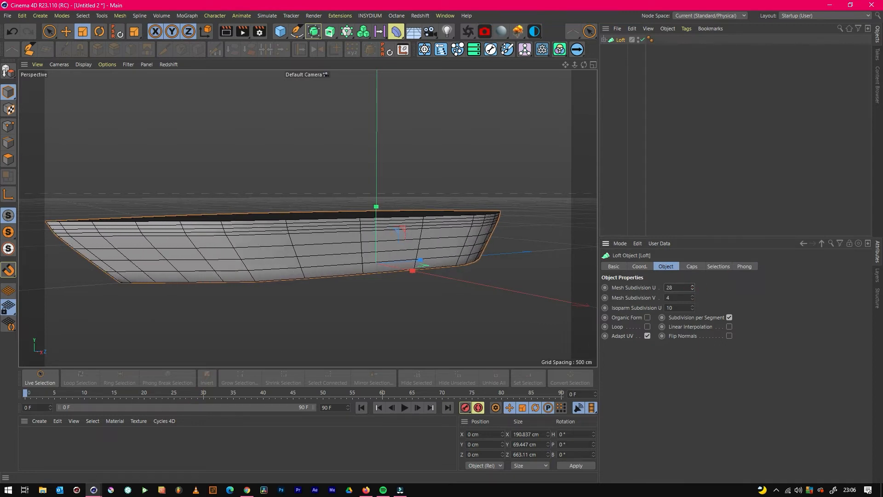
pyautogui.moveTo(584, 65); pyautogui.dragTo(576, 81)
pyautogui.moveTo(308, 219)
pyautogui.keyDown('alt'); pyautogui.mouseDown()
pyautogui.moveTo(281, 266)
pyautogui.moveTo(319, 266)
pyautogui.moveTo(313, 246)
pyautogui.moveTo(322, 221)
pyautogui.mouseUp(); pyautogui.keyUp('alt')
# Duplicate the bottom hull spline within the loft and move the copy down to about -35 cm in Y
pyautogui.click(604, 40)
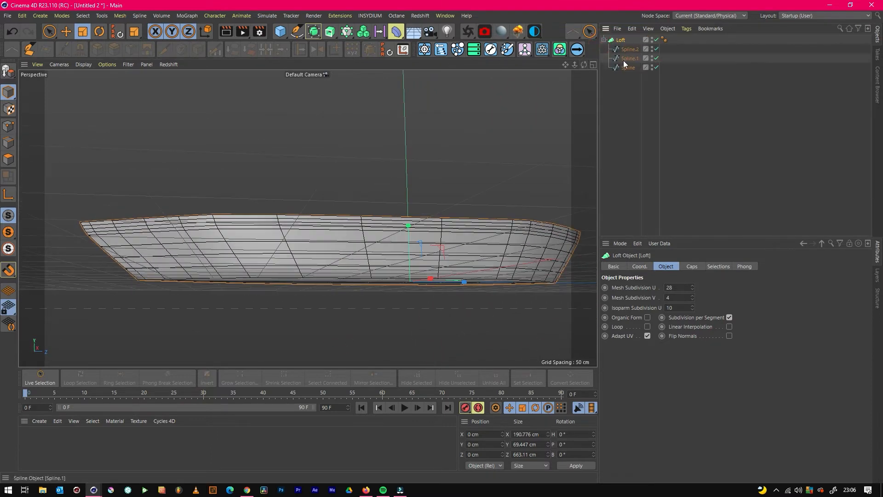
pyautogui.moveTo(626, 72)
pyautogui.mouseDown()
pyautogui.moveTo(619, 81)
pyautogui.moveTo(584, 59)
pyautogui.moveTo(626, 73)
pyautogui.mouseUp()
pyautogui.click(65, 31)
pyautogui.moveTo(410, 251); pyautogui.dragTo(414, 278)
# Narrow the lowest spline copy along its X axis so the hull bottom tapers to a thin keel
pyautogui.moveTo(584, 65); pyautogui.dragTo(593, 58)
pyautogui.keyDown('alt'); pyautogui.moveTo(488, 74); pyautogui.dragTo(561, 69); pyautogui.keyUp('alt')
pyautogui.press('t')
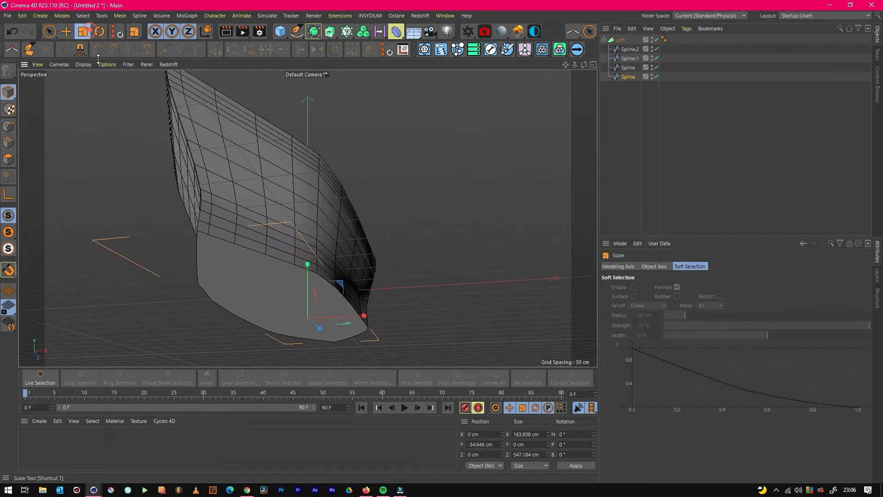
pyautogui.moveTo(357, 313); pyautogui.dragTo(306, 315)
pyautogui.moveTo(584, 65)
pyautogui.mouseDown()
pyautogui.moveTo(527, 59)
pyautogui.moveTo(500, 85)
pyautogui.moveTo(525, 90)
pyautogui.moveTo(582, 63)
pyautogui.mouseUp()
pyautogui.click(671, 157)
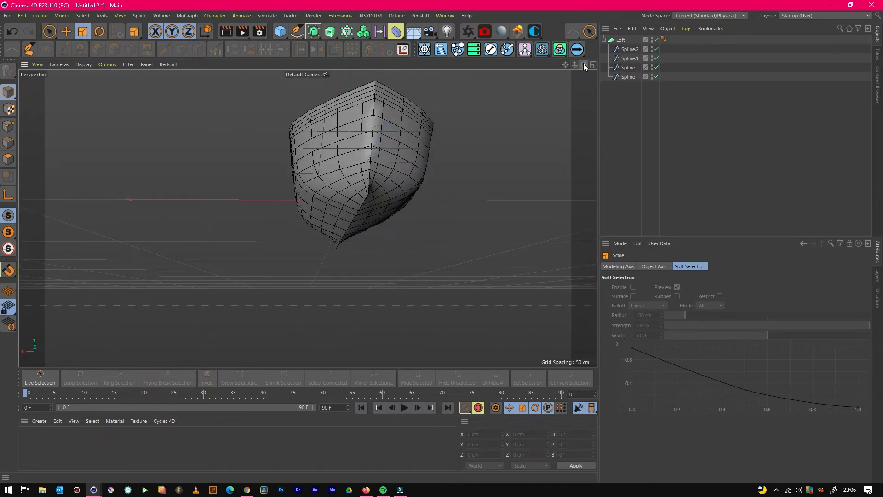
pyautogui.click(628, 77)
pyautogui.moveTo(274, 221); pyautogui.dragTo(432, 228)
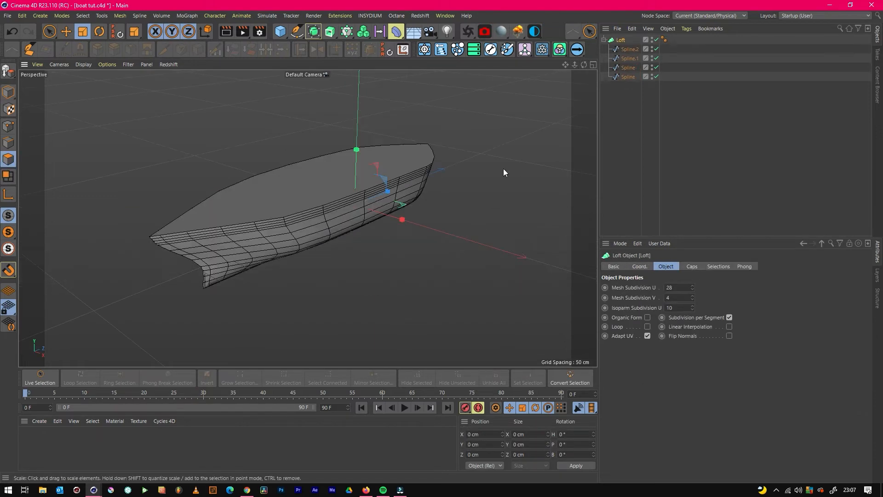
# Convert the loft with its splines into an editable polygon object and save an incremental version of the scene
pyautogui.click(624, 157)
pyautogui.moveTo(586, 62); pyautogui.dragTo(586, 64)
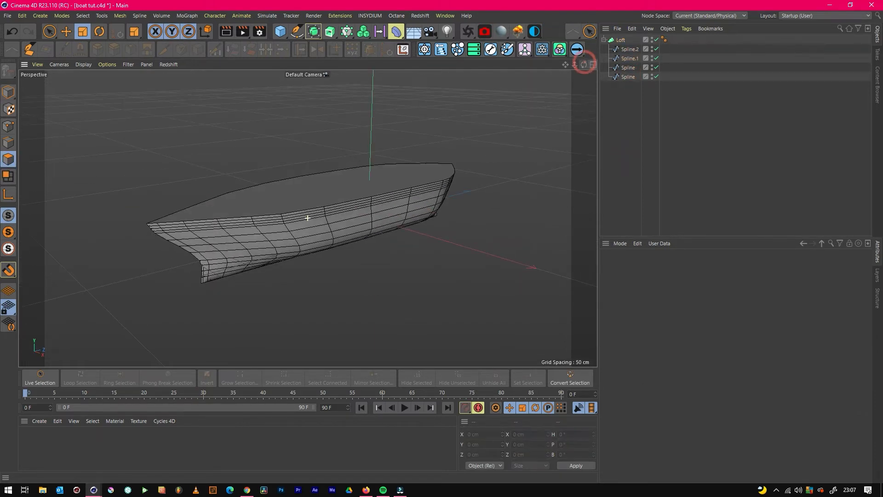
pyautogui.click(309, 164)
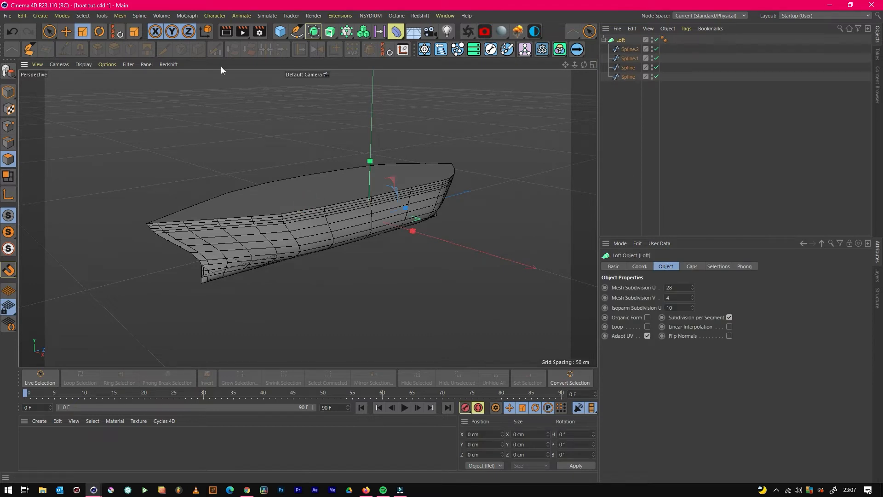
pyautogui.click(7, 71)
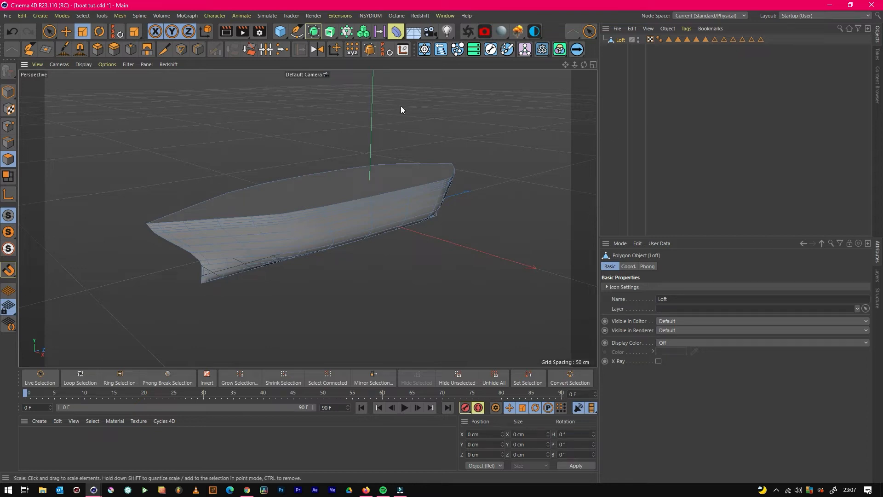
pyautogui.click(7, 15)
pyautogui.click(44, 116)
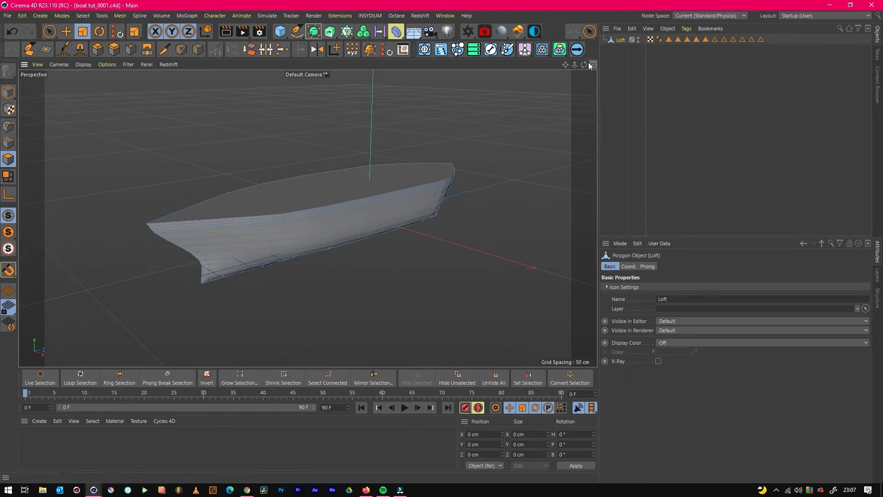
# Delete the top cap polygon to open up the hull
pyautogui.moveTo(583, 64)
pyautogui.mouseDown()
pyautogui.moveTo(594, 65)
pyautogui.moveTo(561, 65)
pyautogui.moveTo(598, 92)
pyautogui.moveTo(639, 83)
pyautogui.moveTo(584, 64)
pyautogui.moveTo(566, 69)
pyautogui.moveTo(584, 65)
pyautogui.mouseUp()
pyautogui.click(289, 195)
pyautogui.press('Delete')
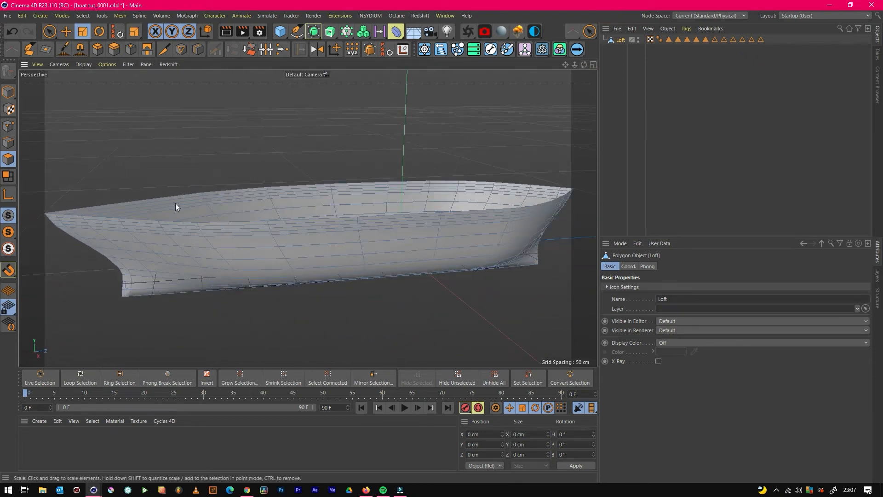
# Extrude the top four polygon loops around the hull outward by about 3.9 cm with caps to form a thick rim
pyautogui.moveTo(584, 65)
pyautogui.mouseDown()
pyautogui.moveTo(579, 51)
pyautogui.moveTo(581, 63)
pyautogui.mouseUp()
pyautogui.click(80, 377)
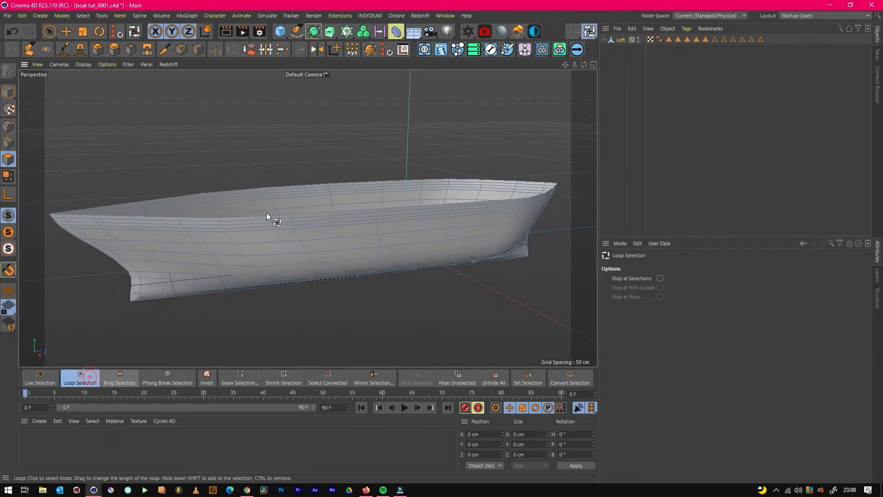
pyautogui.click(269, 190)
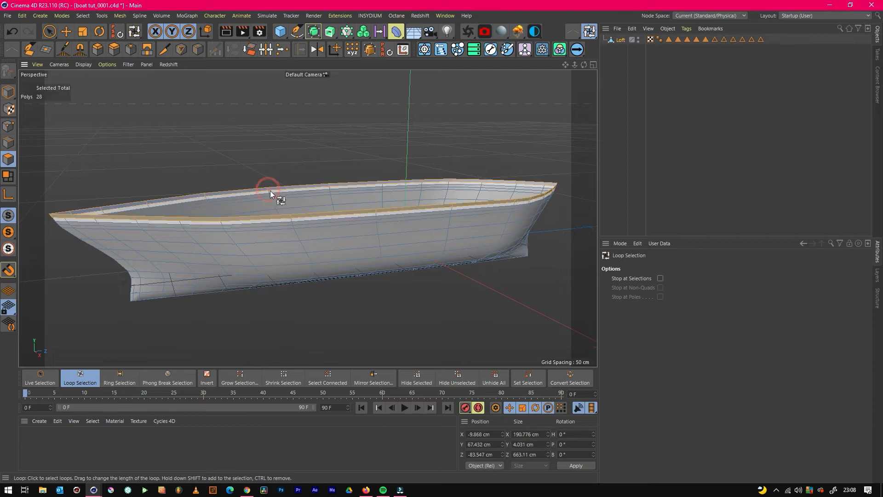
pyautogui.moveTo(269, 192); pyautogui.dragTo(272, 201)
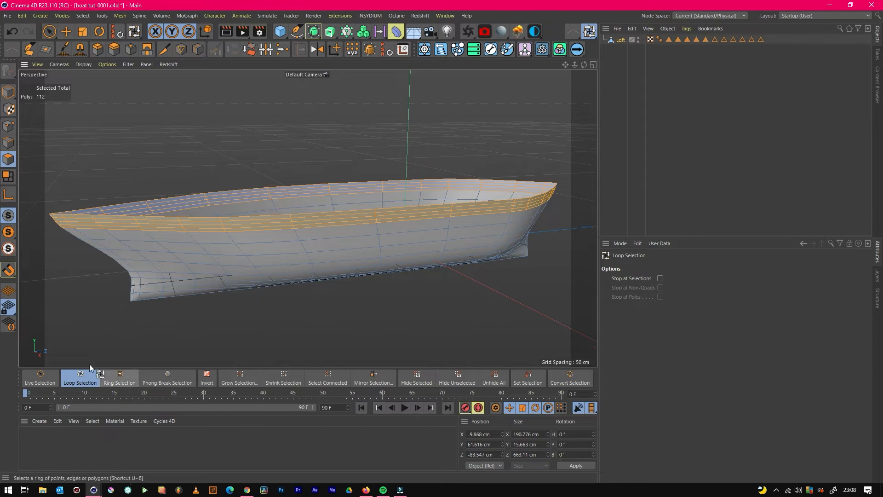
pyautogui.click(114, 49)
pyautogui.moveTo(395, 311); pyautogui.dragTo(451, 323)
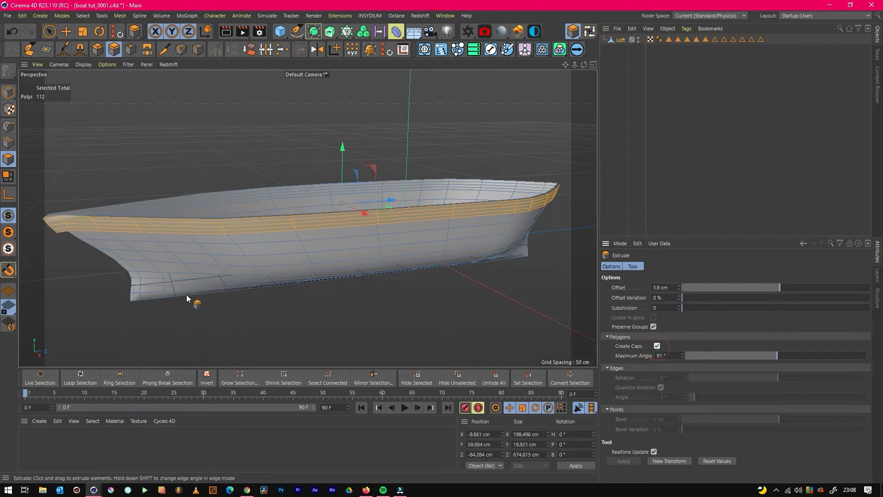
pyautogui.click(8, 92)
pyautogui.click(649, 145)
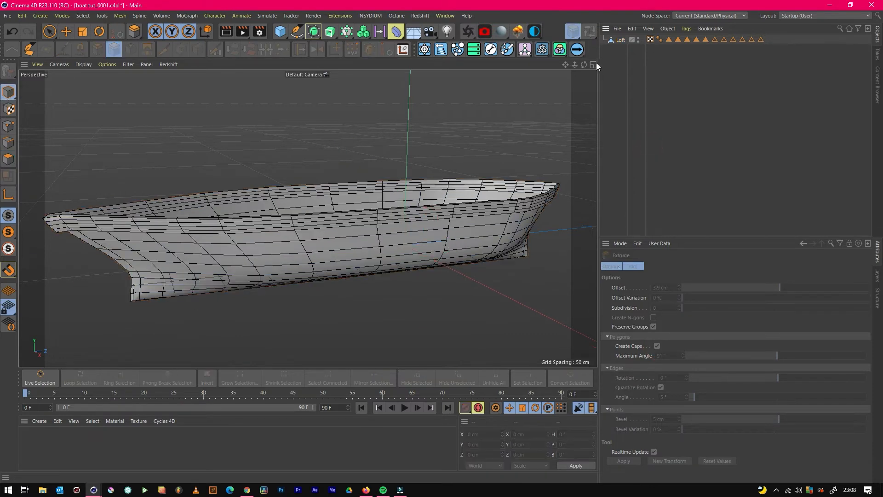
# Raise the top corner point at the pointed tip of the rim by about 4 cm along Y to level it
pyautogui.moveTo(584, 64); pyautogui.dragTo(686, 63)
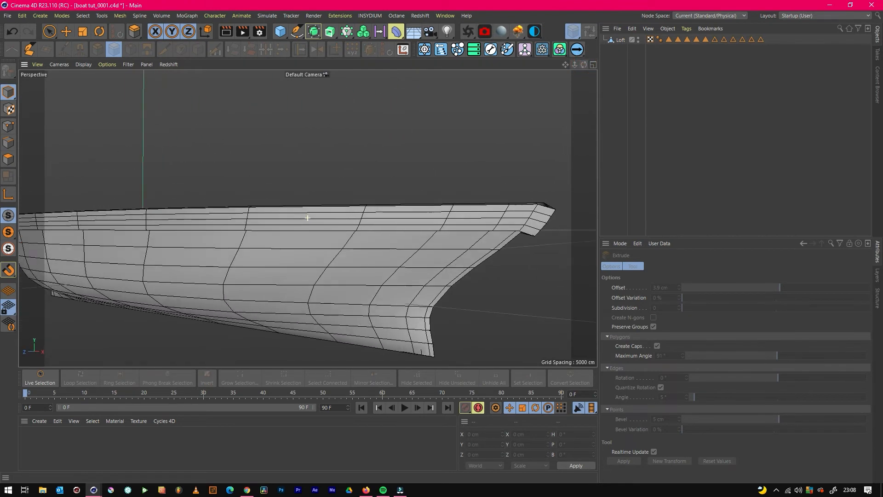
pyautogui.moveTo(575, 65); pyautogui.dragTo(615, 48)
pyautogui.click(619, 40)
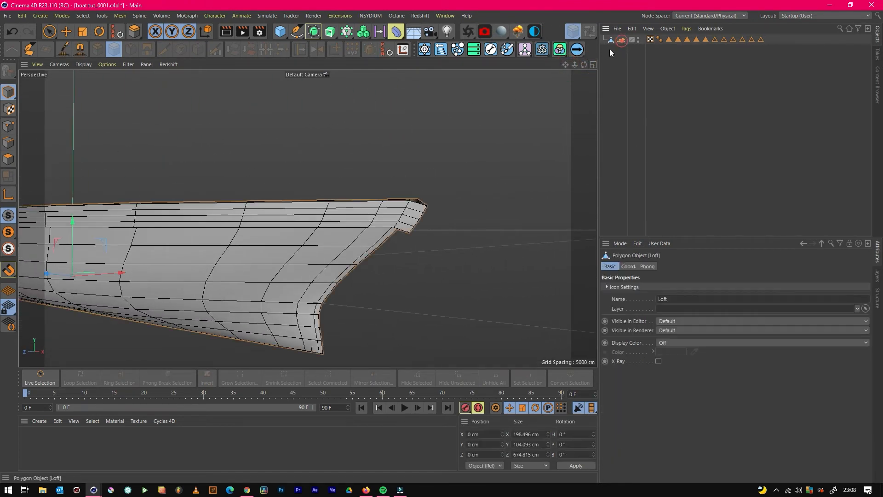
pyautogui.scroll(3, 411, 215)
pyautogui.click(9, 126)
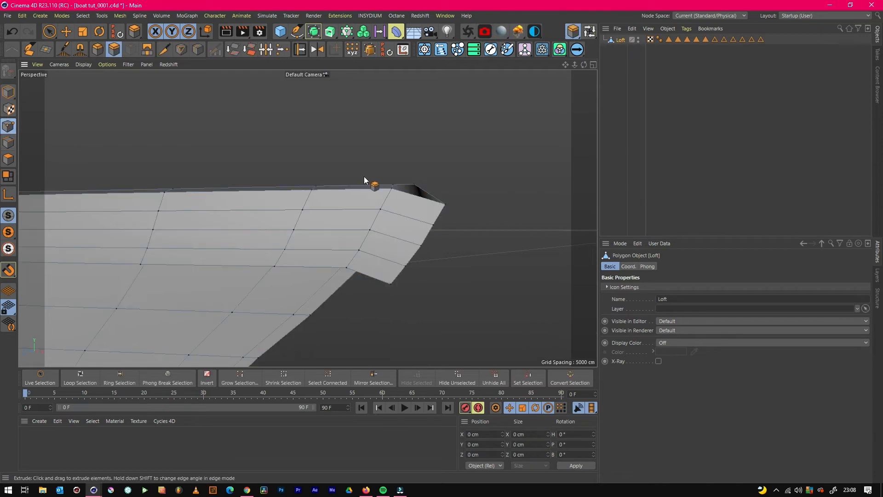
pyautogui.click(66, 31)
pyautogui.click(444, 205)
pyautogui.moveTo(584, 65)
pyautogui.mouseDown()
pyautogui.moveTo(592, 69)
pyautogui.moveTo(584, 74)
pyautogui.mouseUp()
pyautogui.moveTo(447, 156); pyautogui.dragTo(446, 143)
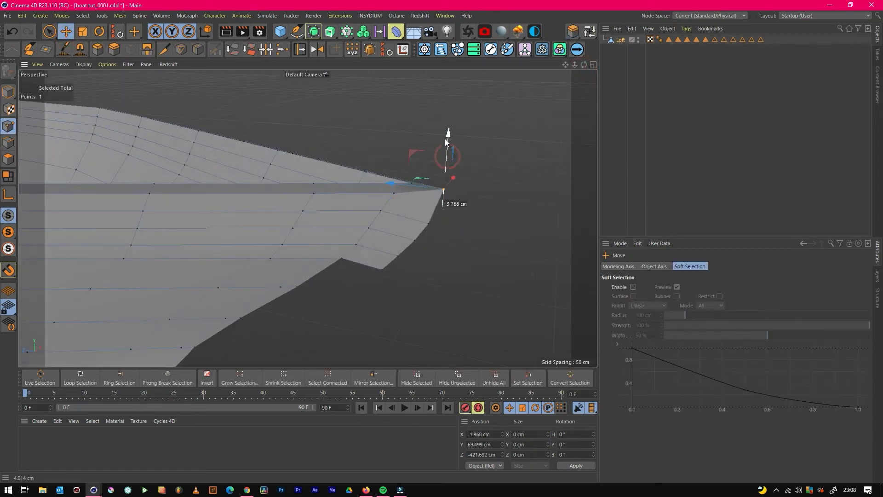
# Adjust the lower corner point at the rim's pointed tip to correct the shape of its underside
pyautogui.moveTo(585, 69); pyautogui.dragTo(586, 75)
pyautogui.click(376, 294)
pyautogui.click(381, 292)
pyautogui.moveTo(381, 291); pyautogui.dragTo(350, 309)
pyautogui.moveTo(355, 273)
pyautogui.mouseDown()
pyautogui.moveTo(353, 258)
pyautogui.moveTo(367, 278)
pyautogui.moveTo(359, 278)
pyautogui.mouseUp()
pyautogui.click(397, 273)
pyautogui.click(512, 212)
pyautogui.click(638, 118)
pyautogui.moveTo(583, 65); pyautogui.dragTo(567, 66)
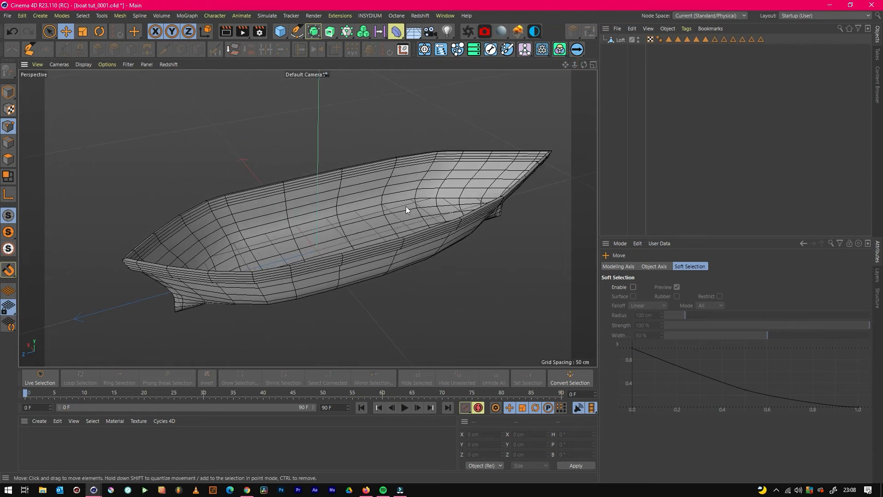
pyautogui.click(618, 41)
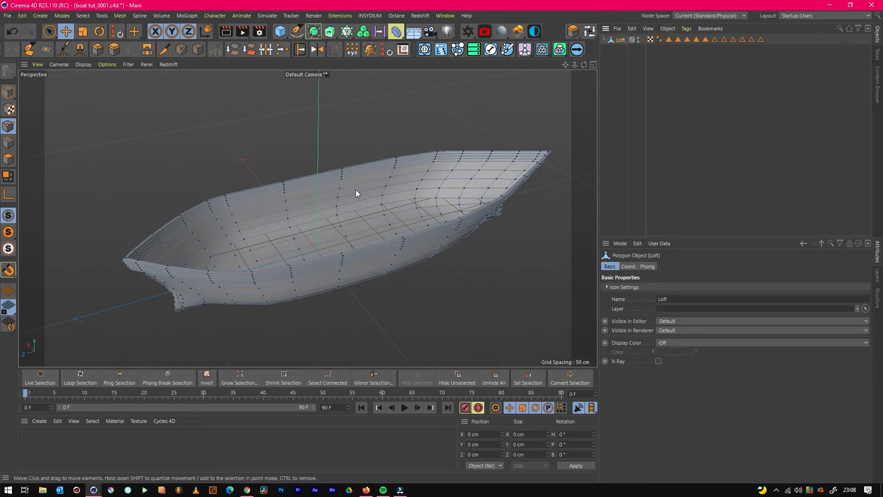
pyautogui.click(3, 160)
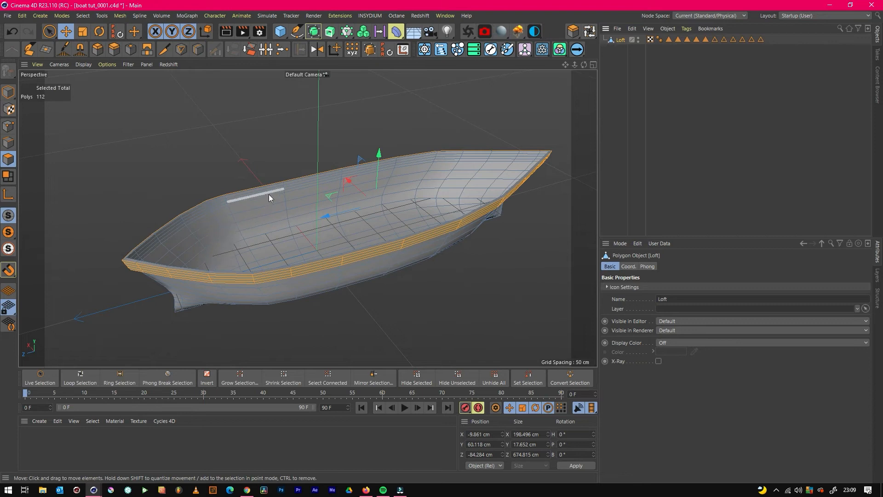
pyautogui.moveTo(584, 65)
pyautogui.mouseDown()
pyautogui.moveTo(552, 92)
pyautogui.moveTo(581, 64)
pyautogui.mouseUp()
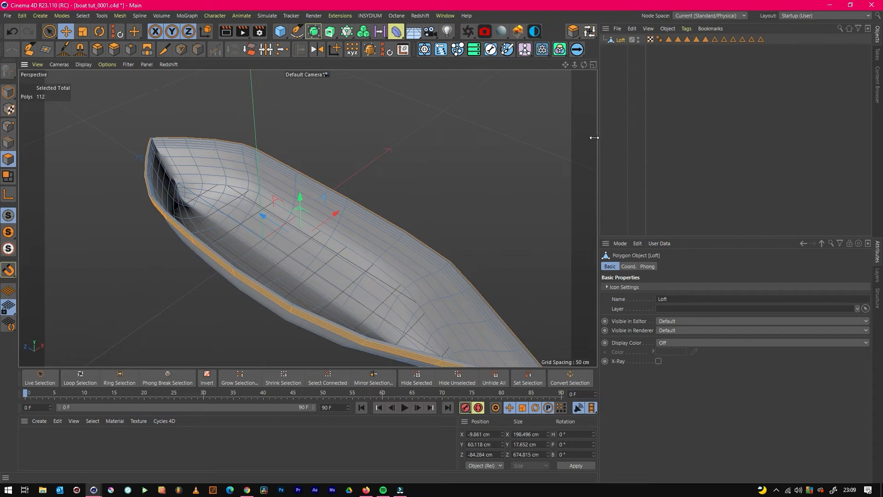
pyautogui.click(8, 92)
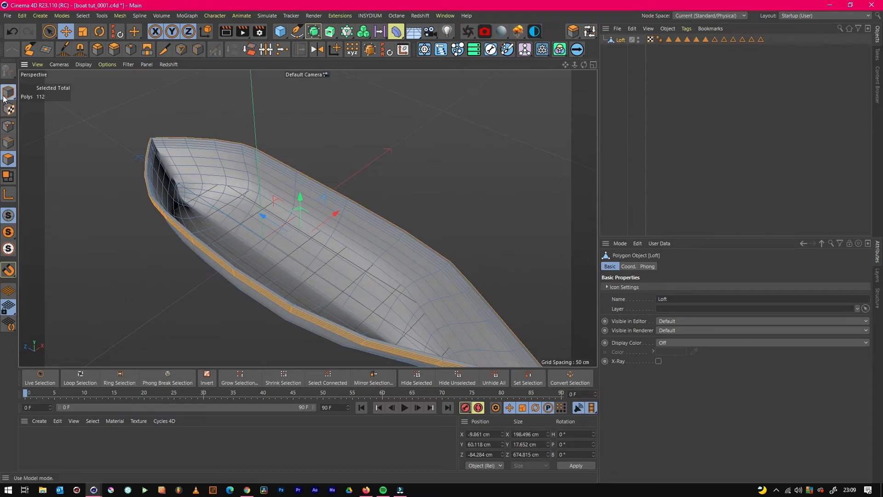
pyautogui.click(588, 142)
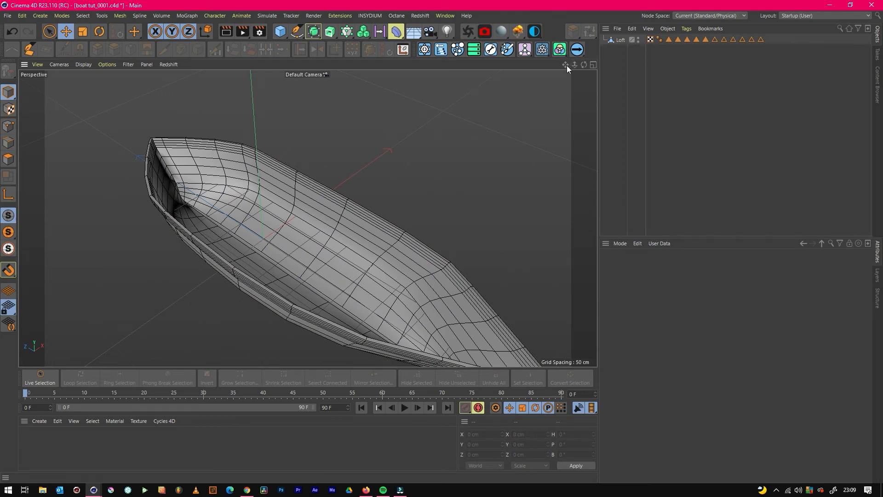
pyautogui.moveTo(566, 65); pyautogui.dragTo(564, 65)
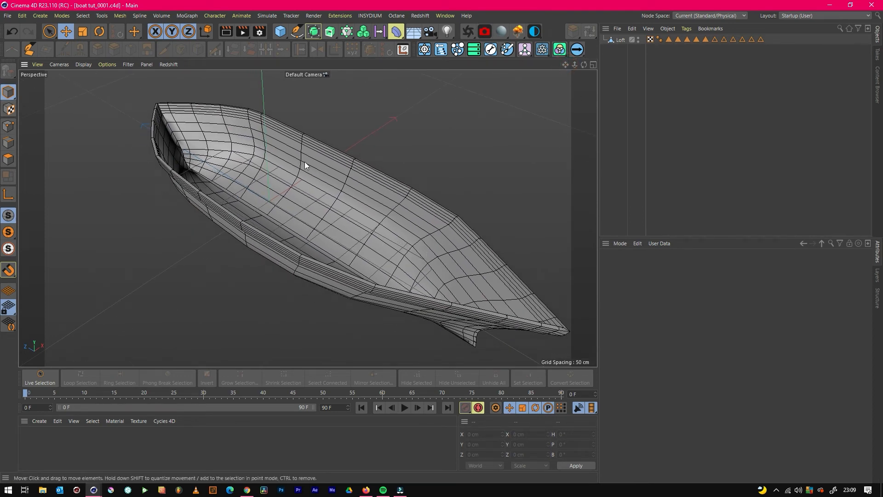
# Copy the original loft with its splines from boat tut.c4d and paste it into boat tut_0001.c4d
pyautogui.click(7, 15)
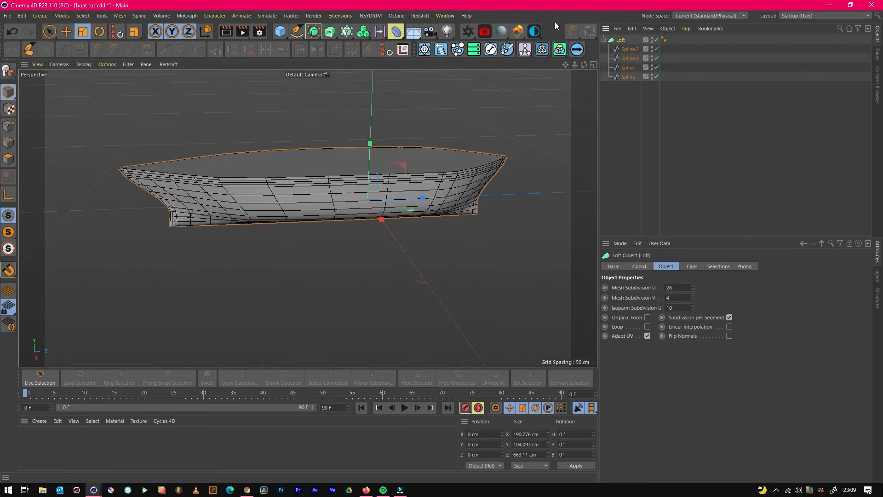
pyautogui.click(445, 16)
pyautogui.click(478, 327)
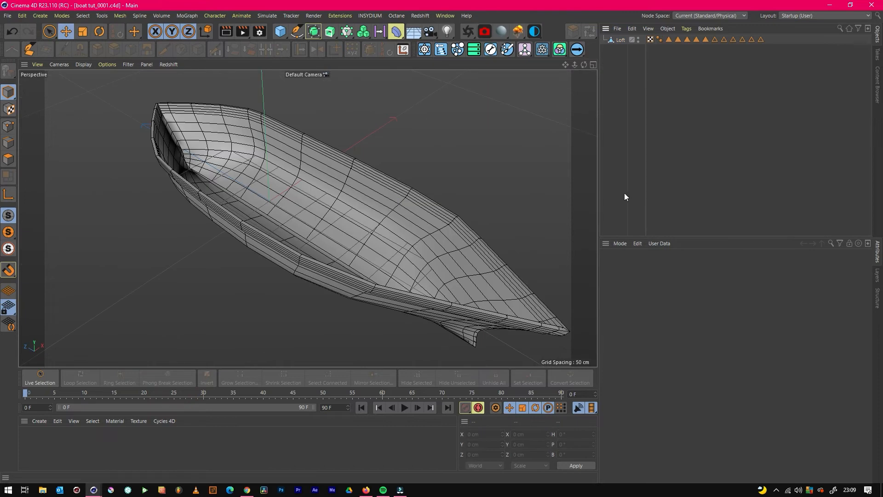
pyautogui.hotkey('ctrl', 'v')
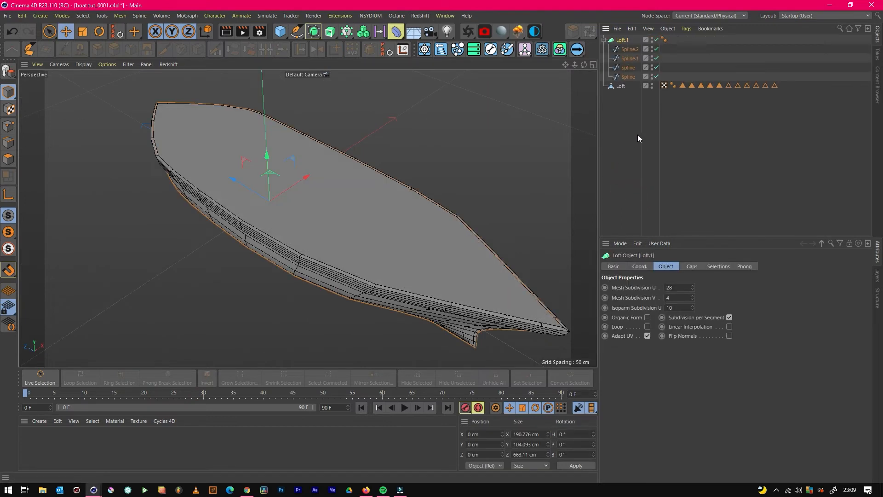
# Delete the three lower splines from the pasted loft, keeping only the top outline spline Spline.2
pyautogui.click(604, 39)
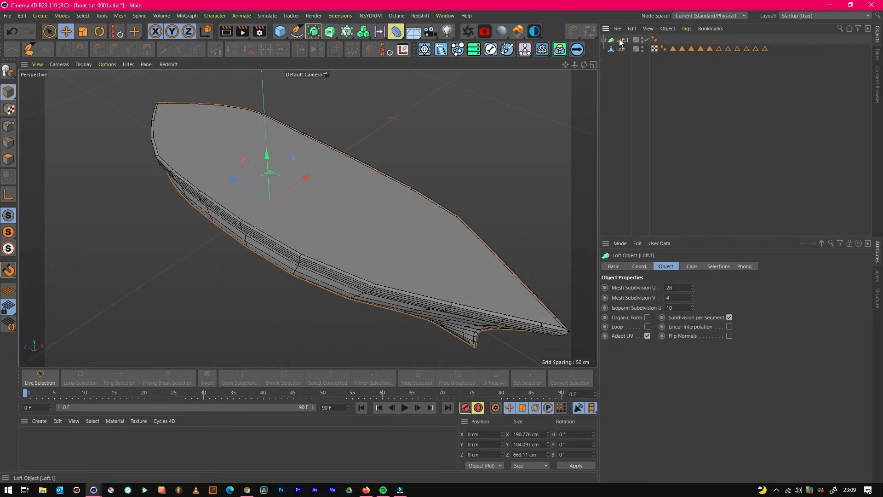
pyautogui.click(647, 77)
pyautogui.click(604, 40)
pyautogui.click(622, 41)
pyautogui.moveTo(669, 77); pyautogui.dragTo(627, 62)
pyautogui.press('Delete')
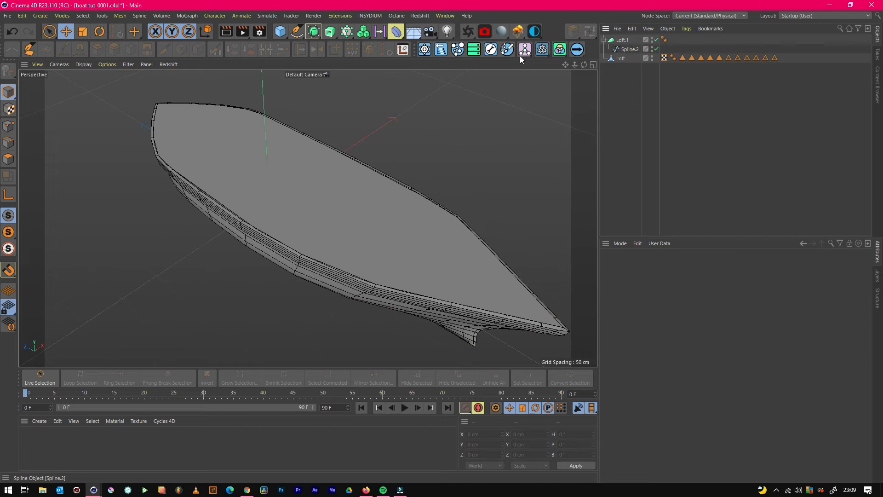
# Convert the pasted loft to an editable polygon object and rename it "seat"
pyautogui.click(633, 48)
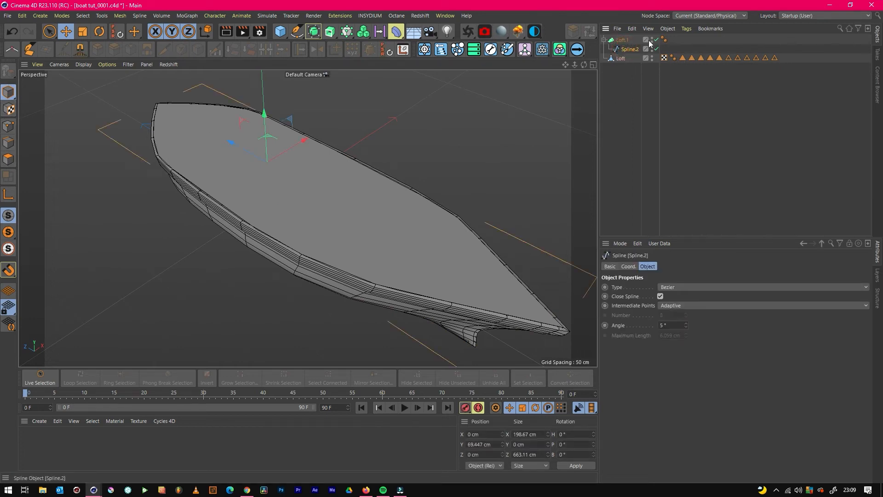
pyautogui.click(623, 39)
pyautogui.press('c')
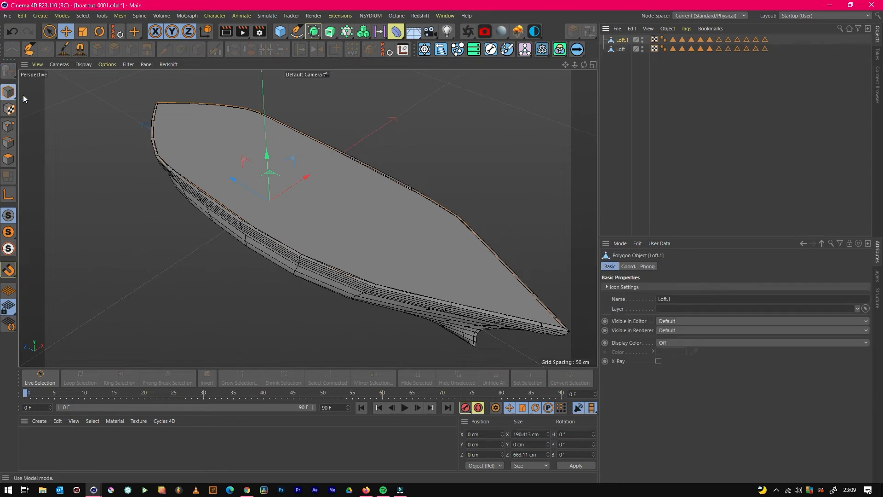
pyautogui.doubleClick(622, 39)
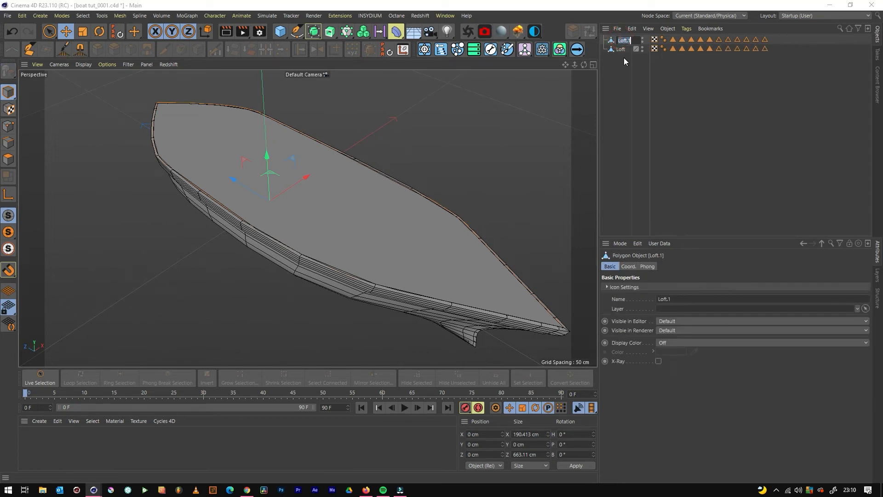
pyautogui.write('seat')
pyautogui.press('Return')
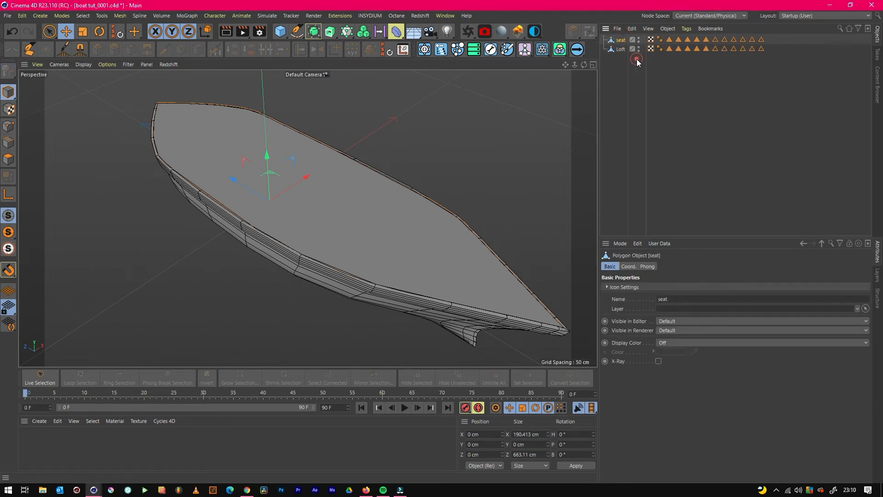
# Cut the seat polygon across its width in two places with Line Cut, separating both pointed ends from the middle section
pyautogui.moveTo(583, 65); pyautogui.dragTo(42, 79)
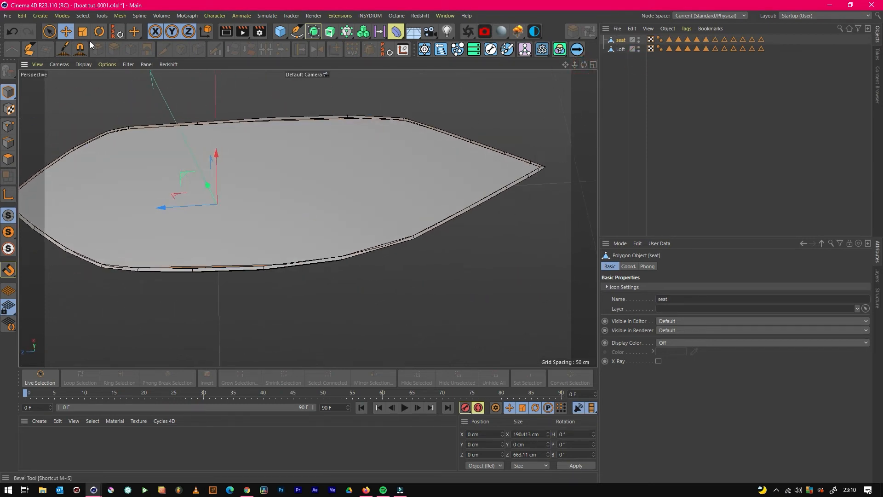
pyautogui.moveTo(586, 65); pyautogui.dragTo(504, 106)
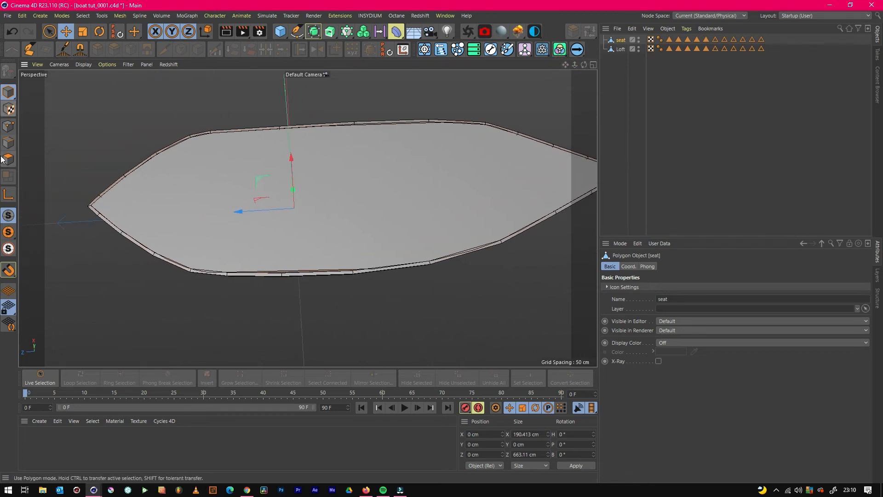
pyautogui.click(9, 126)
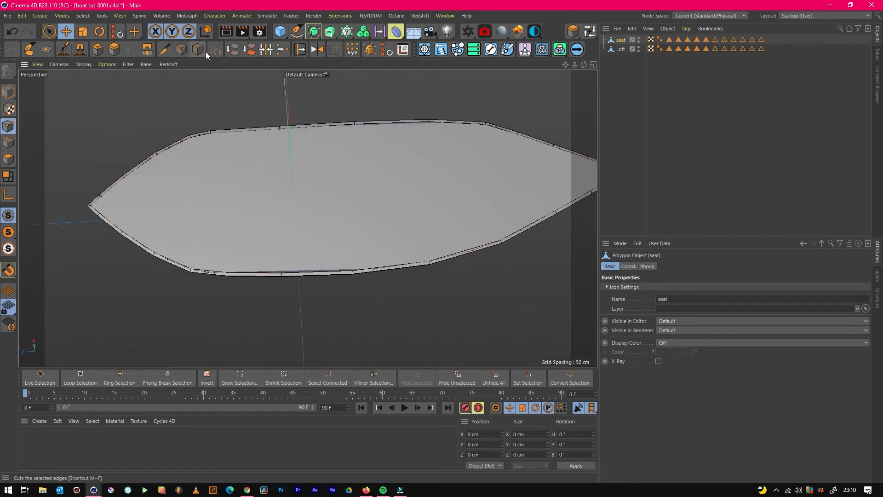
pyautogui.press('k')
pyautogui.press('k')
pyautogui.click(215, 273)
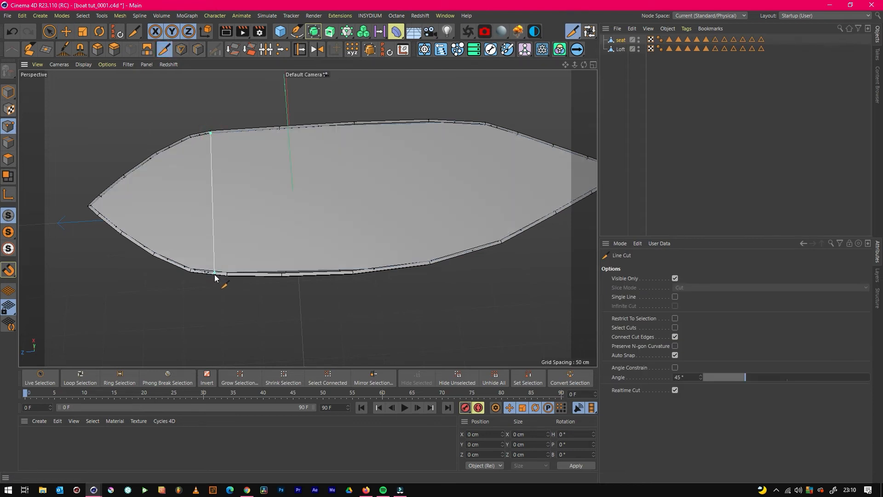
pyautogui.hotkey('ctrl', 'z')
pyautogui.click(240, 273)
pyautogui.click(236, 132)
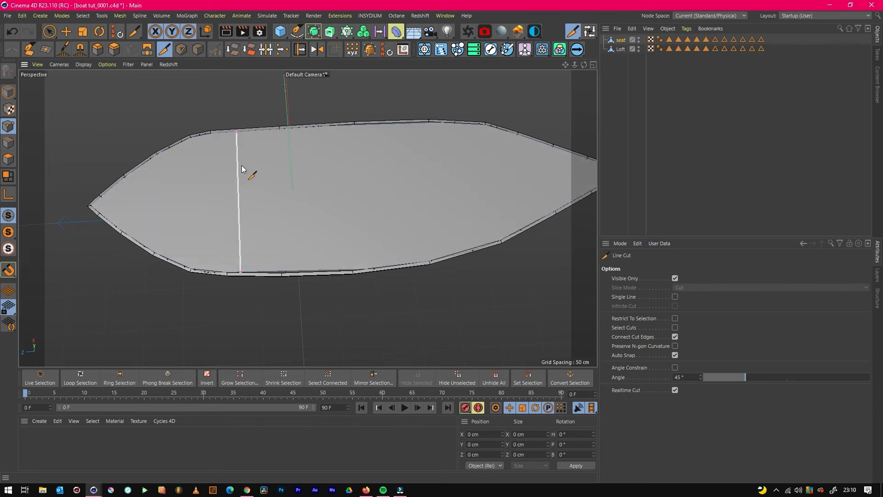
pyautogui.click(430, 123)
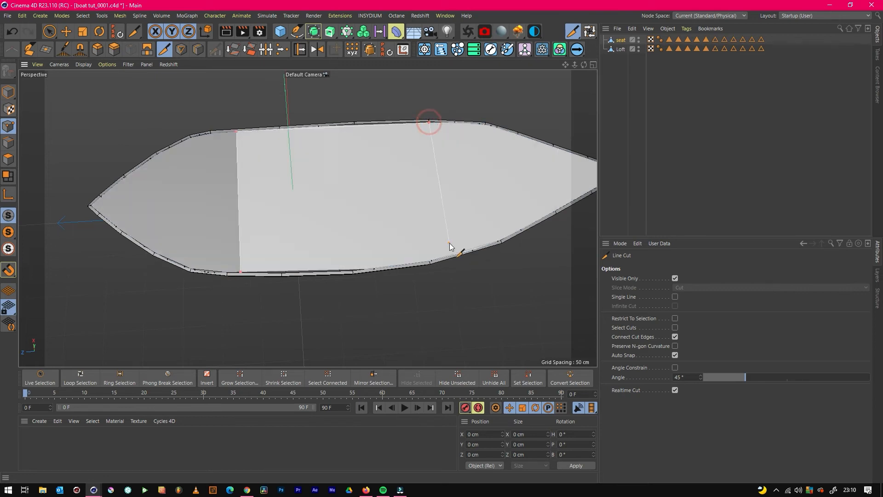
pyautogui.click(454, 254)
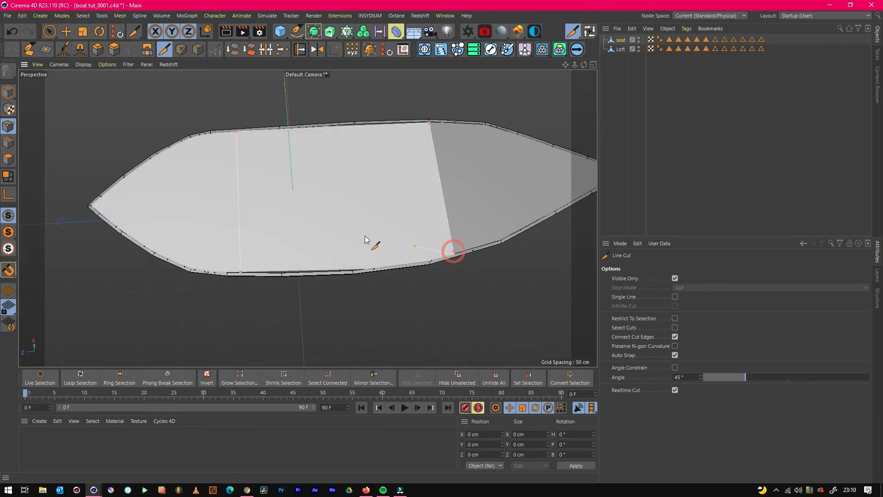
pyautogui.press('e')
# Delete the middle section of the seat so only the two end platforms remain, and reselect the seat object
pyautogui.moveTo(584, 65); pyautogui.dragTo(568, 92)
pyautogui.keyDown('alt'); pyautogui.moveTo(368, 223); pyautogui.dragTo(314, 235); pyautogui.keyUp('alt')
pyautogui.click(10, 161)
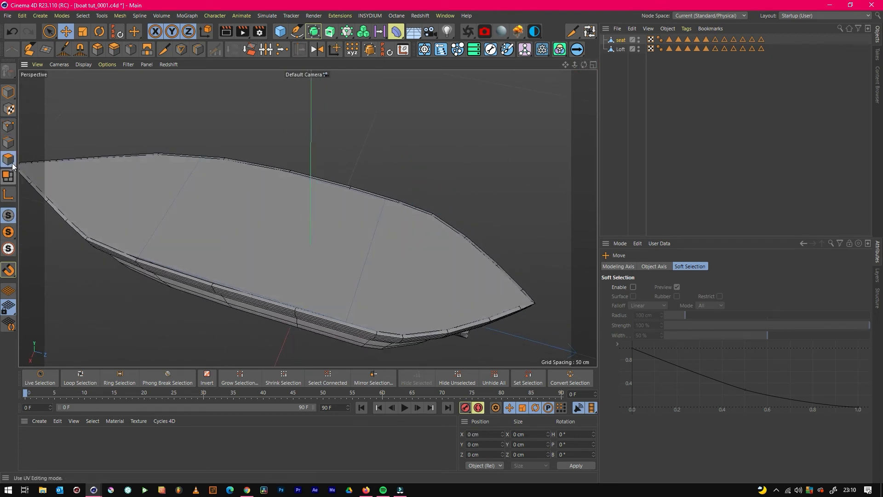
pyautogui.click(254, 254)
pyautogui.press('Delete')
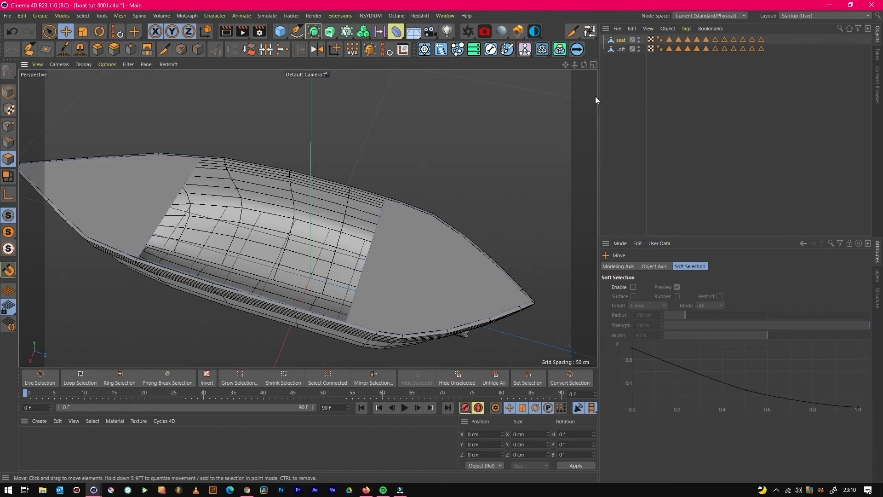
pyautogui.moveTo(585, 64); pyautogui.dragTo(617, 41)
pyautogui.moveTo(566, 65); pyautogui.dragTo(588, 73)
pyautogui.click(616, 40)
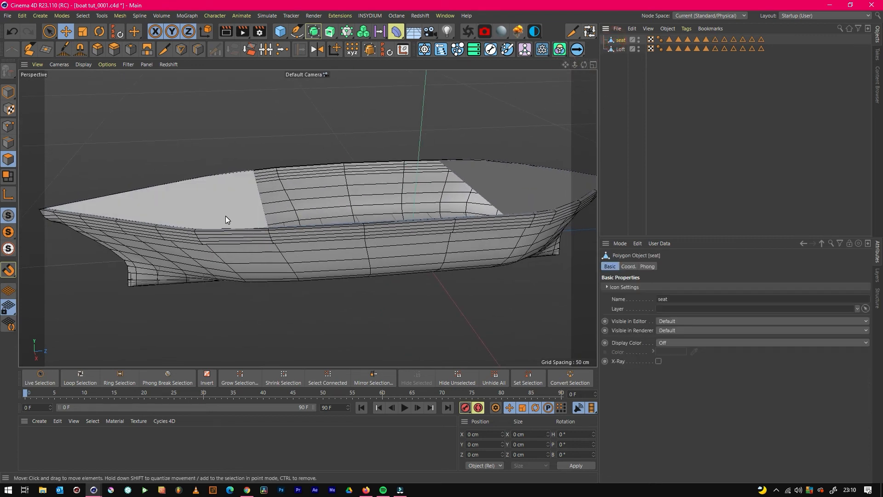
# Select all polygons of the seat object and extrude them by 6.2 cm with caps to give both platforms thickness
pyautogui.hotkey('ctrl', 'a')
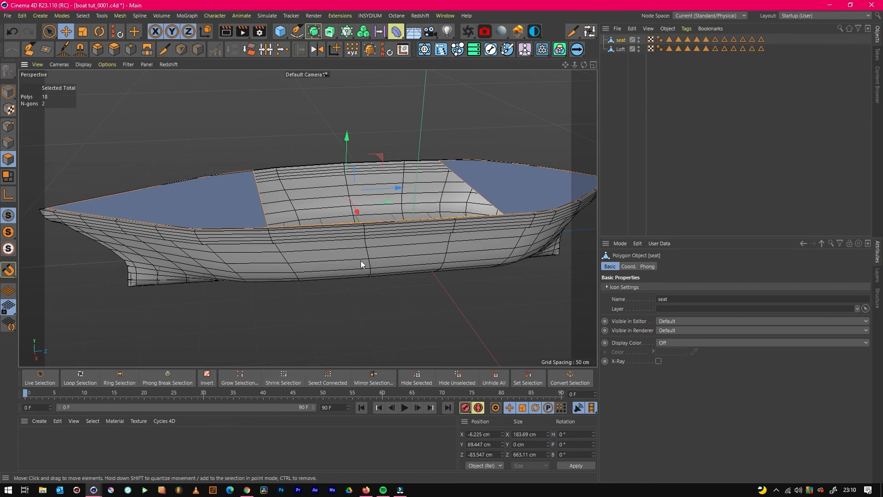
pyautogui.click(9, 143)
pyautogui.click(332, 225)
pyautogui.click(330, 254)
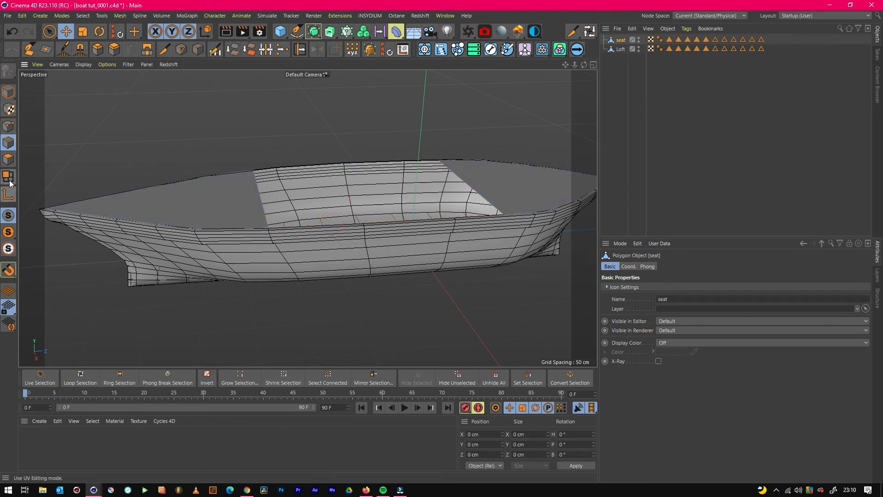
pyautogui.click(8, 159)
pyautogui.click(114, 49)
pyautogui.moveTo(238, 190)
pyautogui.mouseDown()
pyautogui.moveTo(232, 197)
pyautogui.moveTo(252, 197)
pyautogui.mouseUp()
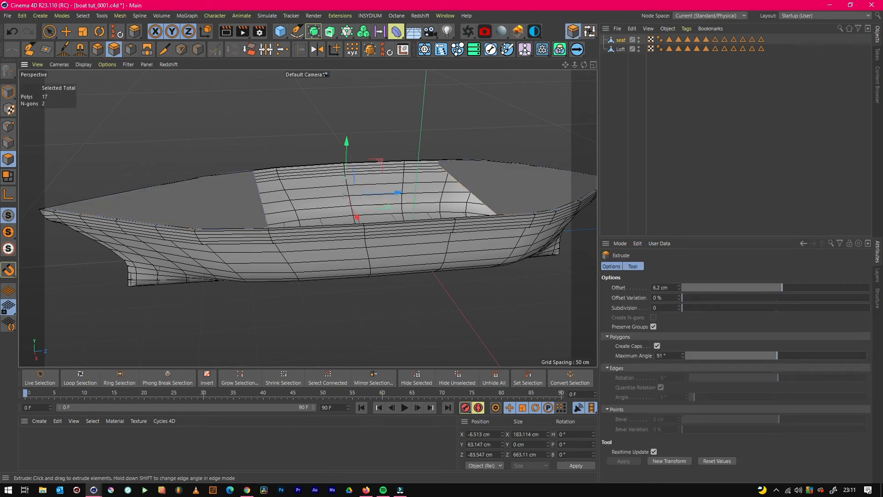
# Bevel the inner crosswise edges of both seat platforms with a 2.5 cm offset
pyautogui.click(8, 142)
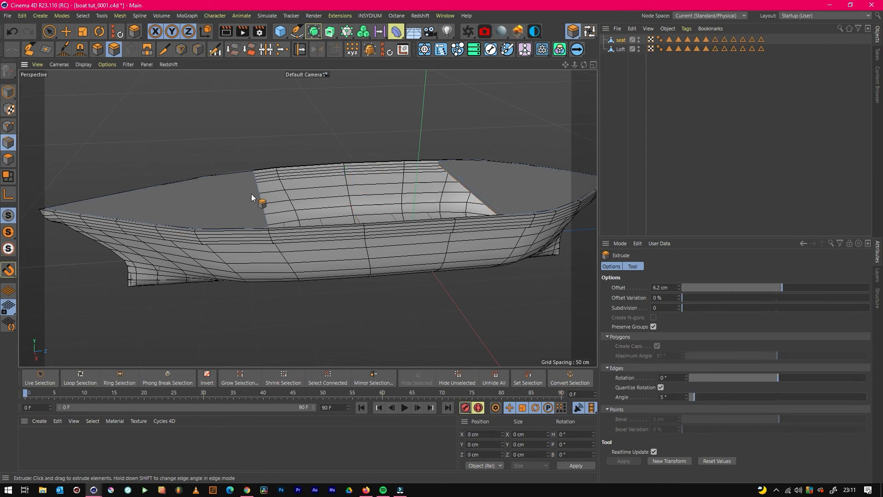
pyautogui.scroll(4, 257, 202)
pyautogui.click(272, 214)
pyautogui.keyDown('shift'); pyautogui.click(580, 159); pyautogui.keyUp('shift')
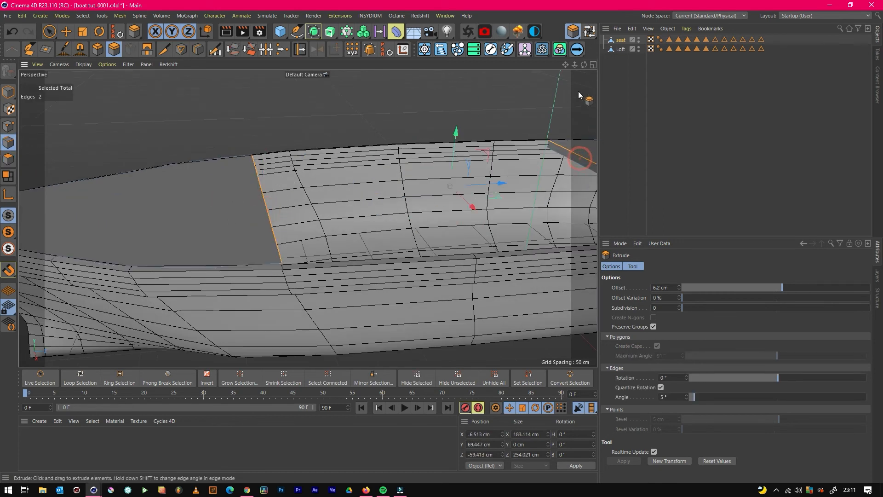
pyautogui.moveTo(566, 64); pyautogui.dragTo(523, 65)
pyautogui.click(98, 50)
pyautogui.moveTo(475, 184); pyautogui.dragTo(481, 184)
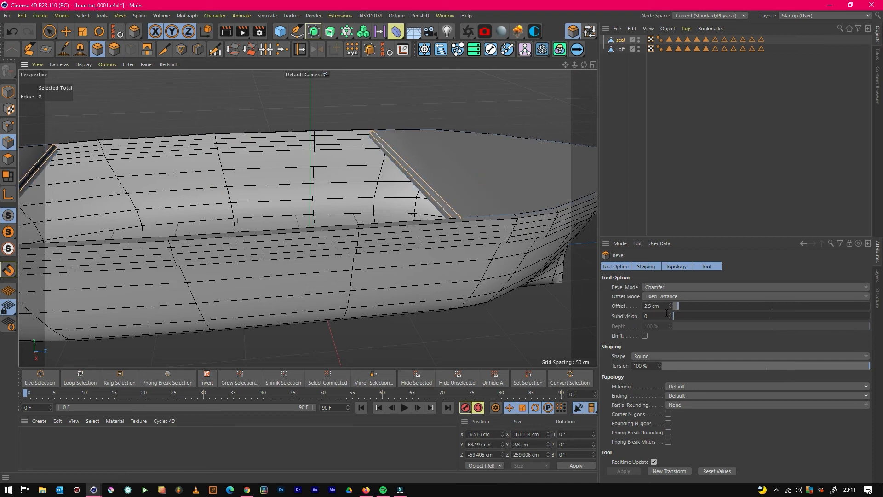
# Refine the seat edge bevel to a 2.8 cm offset with 1 subdivision, and return to whole-object editing
pyautogui.click(684, 316)
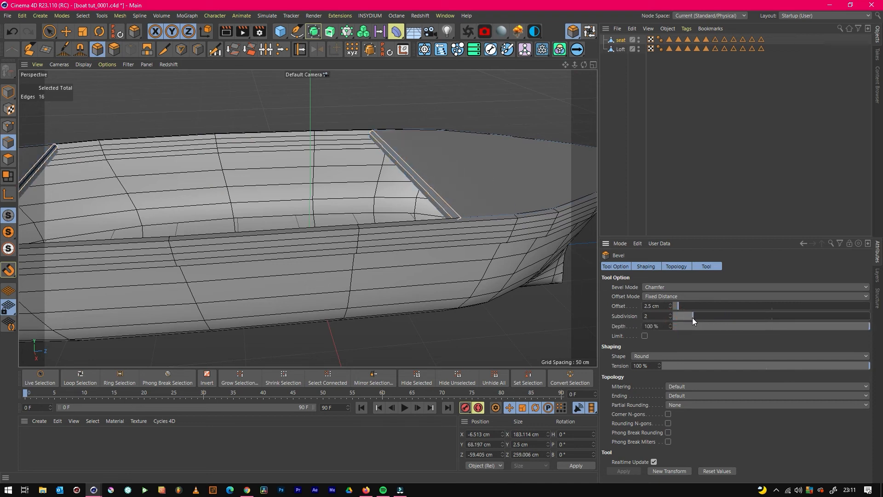
pyautogui.moveTo(679, 304); pyautogui.dragTo(677, 304)
pyautogui.moveTo(464, 230); pyautogui.dragTo(491, 319)
pyautogui.click(31, 186)
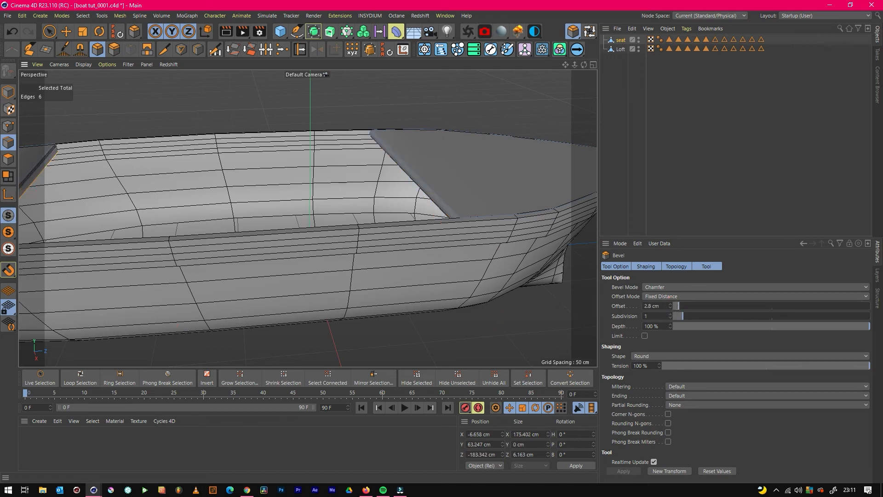
pyautogui.click(9, 92)
pyautogui.click(696, 150)
# Duplicate the seat object and move the copy down into the hull to about Y -57 cm
pyautogui.moveTo(574, 64); pyautogui.dragTo(564, 65)
pyautogui.click(620, 40)
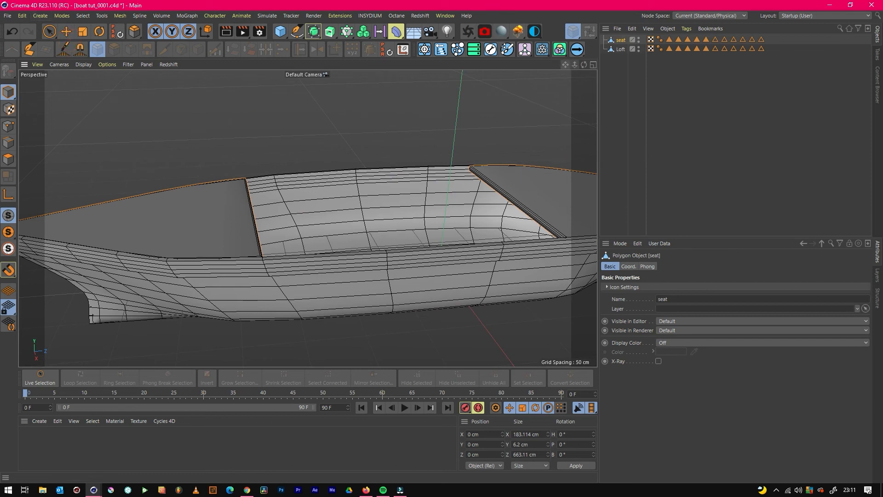
pyautogui.moveTo(565, 64); pyautogui.dragTo(564, 63)
pyautogui.hotkey('ctrl', 'c')
pyautogui.hotkey('ctrl', 'v')
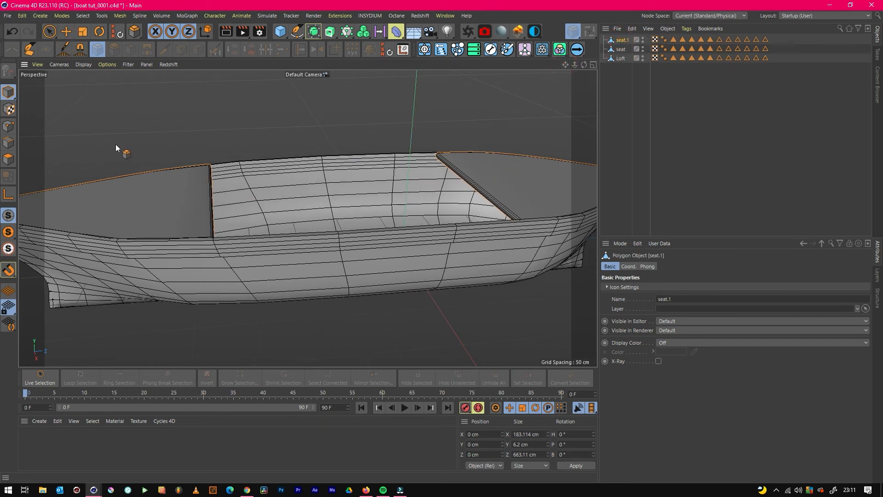
pyautogui.click(68, 31)
pyautogui.moveTo(405, 211); pyautogui.dragTo(399, 261)
# Scale the copied seat uniformly to about 149 × 5 × 541 cm and raise it to about Y -29 cm inside the hull
pyautogui.moveTo(575, 65)
pyautogui.mouseDown()
pyautogui.moveTo(531, 65)
pyautogui.moveTo(579, 64)
pyautogui.moveTo(552, 65)
pyautogui.moveTo(578, 68)
pyautogui.moveTo(567, 70)
pyautogui.mouseUp()
pyautogui.click(81, 32)
pyautogui.moveTo(275, 137); pyautogui.dragTo(225, 170)
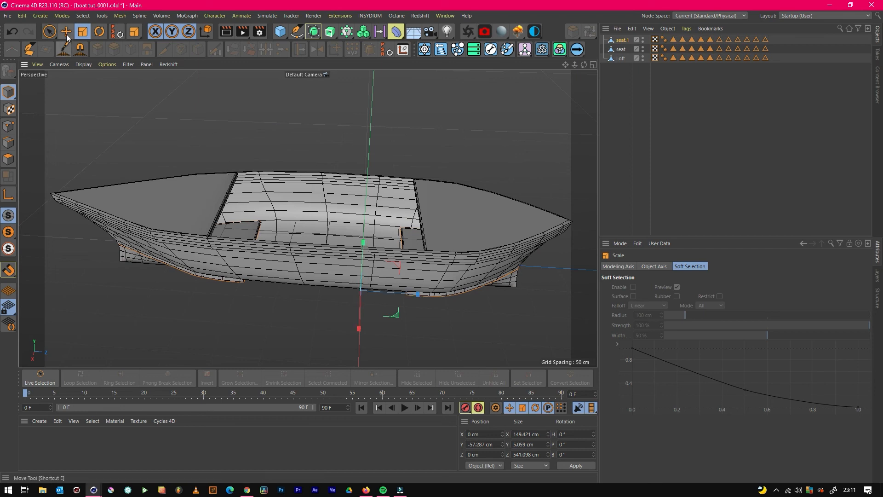
pyautogui.click(66, 32)
pyautogui.moveTo(363, 255); pyautogui.dragTo(360, 233)
pyautogui.moveTo(585, 65)
pyautogui.mouseDown()
pyautogui.moveTo(524, 115)
pyautogui.moveTo(586, 66)
pyautogui.mouseUp()
# Hide the upper seat temporarily to check how the lower one fits the hull, and show it again
pyautogui.click(644, 47)
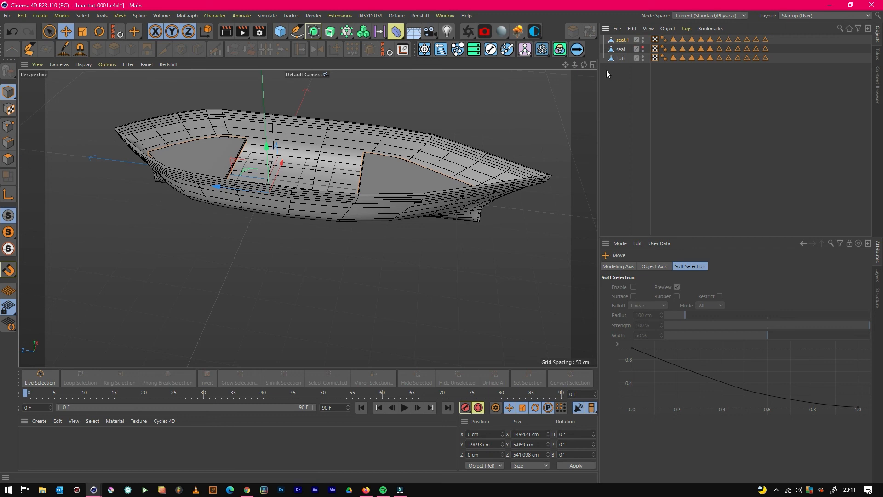
pyautogui.click(643, 47)
pyautogui.click(628, 124)
pyautogui.moveTo(581, 65); pyautogui.dragTo(403, 165)
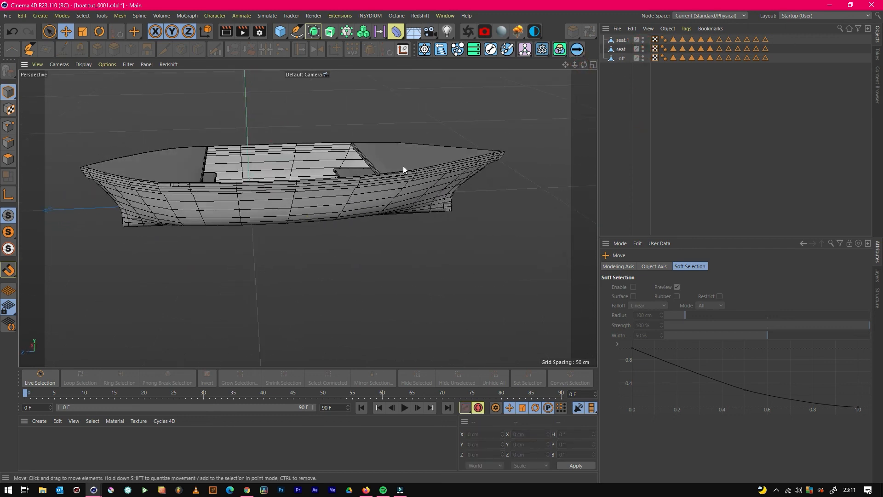
# Scale the upper seat uniformly to about 178 × 6 × 645 cm so it sits inside the hull rim
pyautogui.click(394, 162)
pyautogui.click(83, 32)
pyautogui.moveTo(80, 159); pyautogui.dragTo(69, 165)
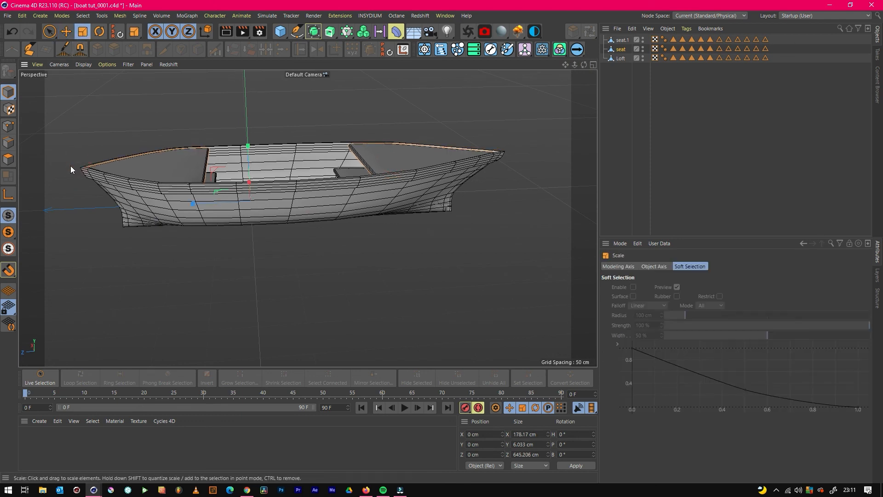
pyautogui.click(620, 131)
# Examine the boat's hull and both seat levels from several angles, leaving nothing selected
pyautogui.moveTo(572, 68); pyautogui.dragTo(460, 92)
pyautogui.moveTo(562, 67); pyautogui.dragTo(520, 152)
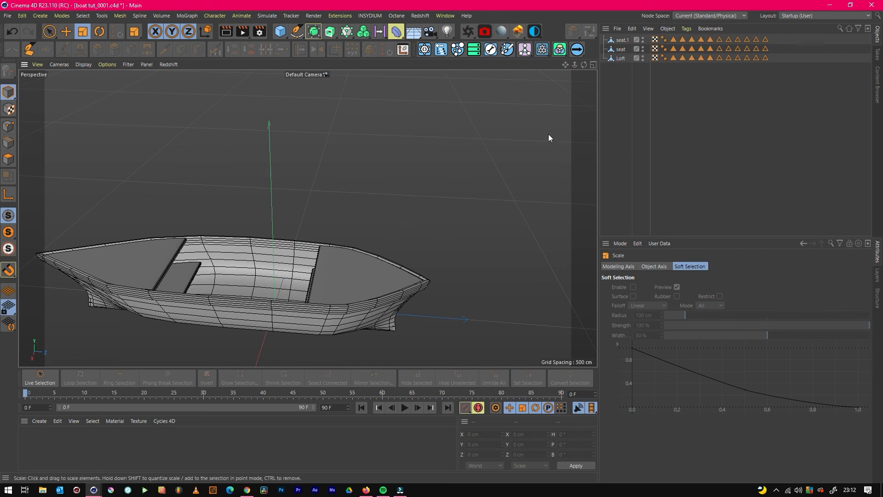
pyautogui.moveTo(584, 65); pyautogui.dragTo(520, 73)
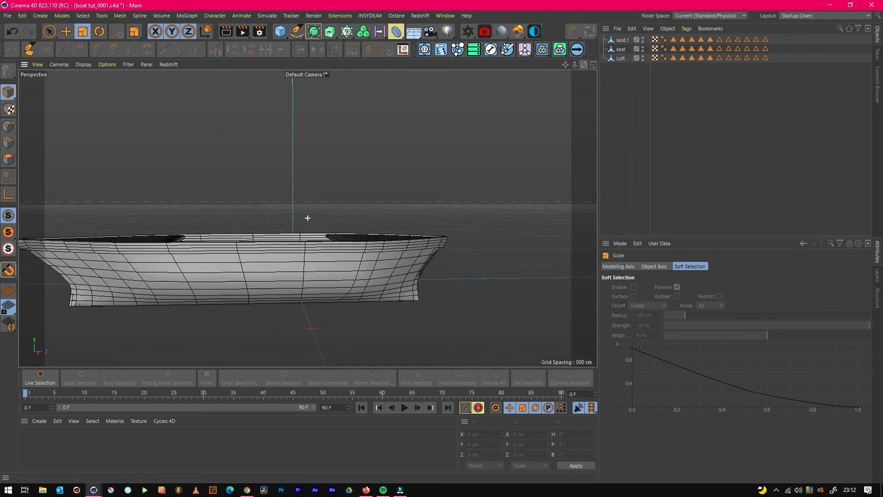
pyautogui.moveTo(586, 65); pyautogui.dragTo(575, 80)
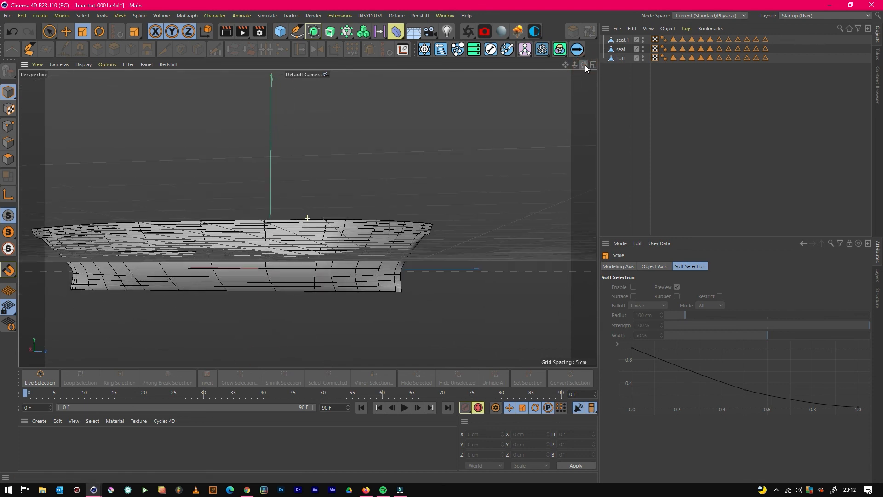
pyautogui.click(617, 60)
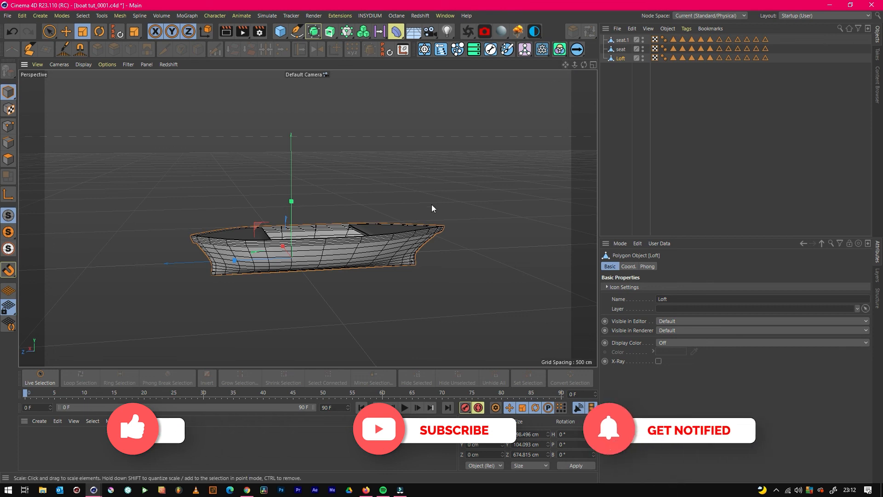
pyautogui.click(65, 31)
pyautogui.click(519, 192)
pyautogui.click(649, 167)
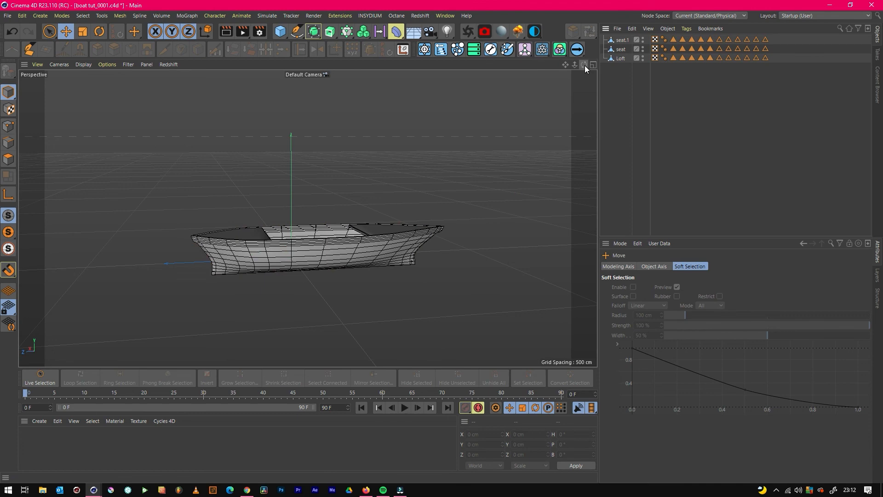